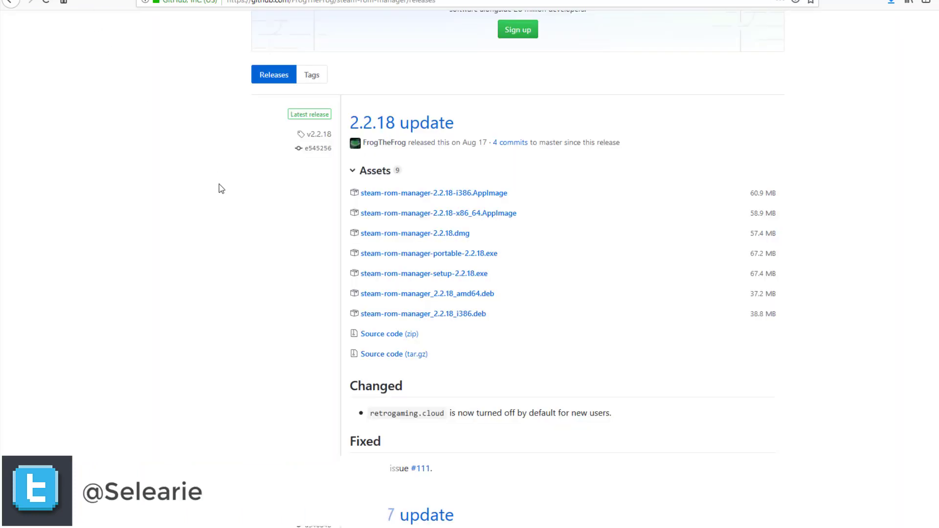
Step: Open the SRM folder in Roms & Emulators on drive E: and switch to Steam ROM Manager
scroll(198, 224, "up", 3)
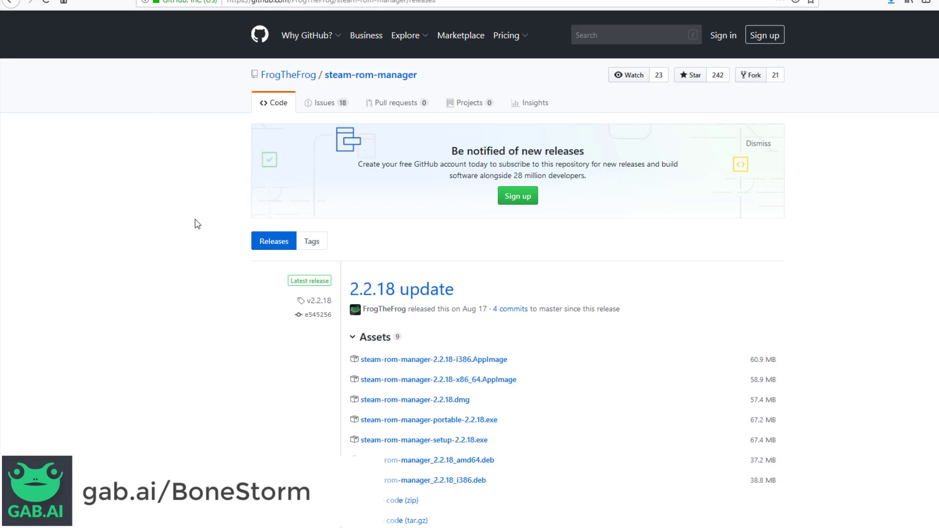
scroll(171, 205, "down", 2)
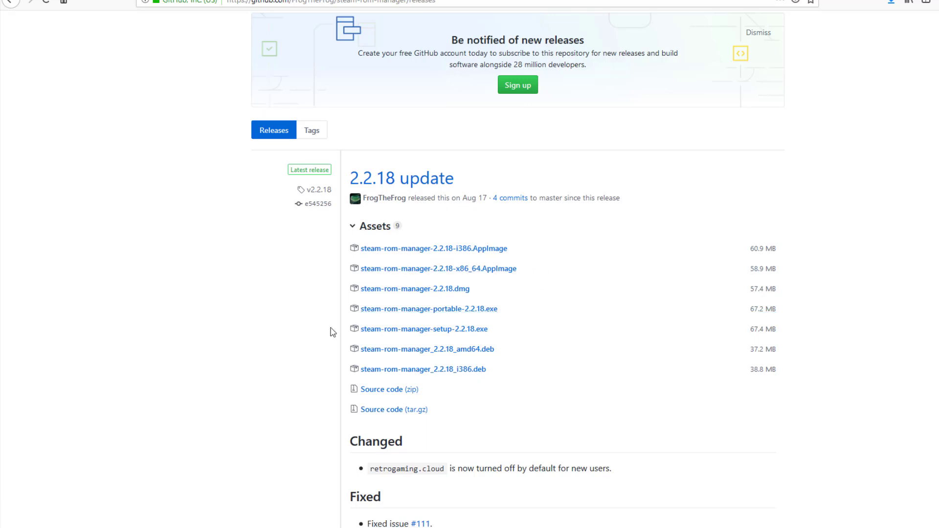
left_click(318, 518)
double_click(538, 221)
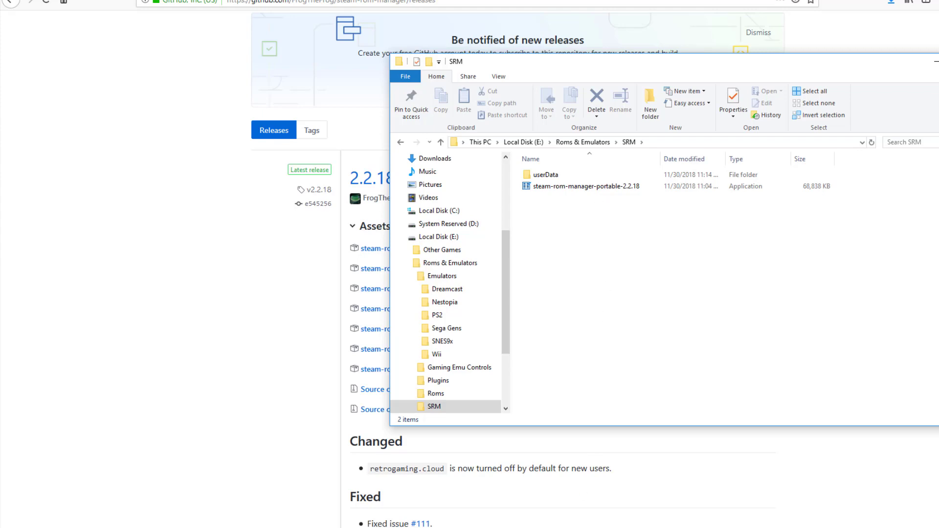
left_click(600, 526)
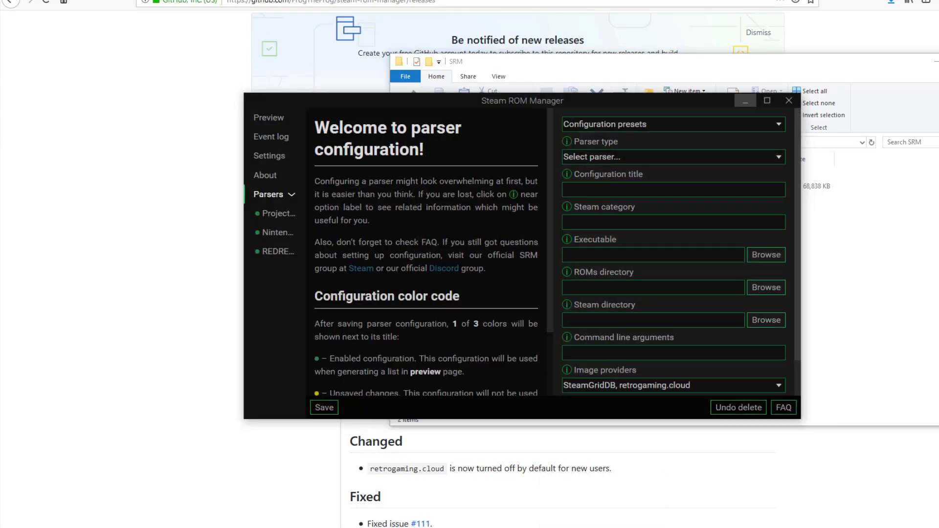
Step: Review the saved settings of the Project64, Nintendo SNES and REDREAM parsers
left_click(266, 213)
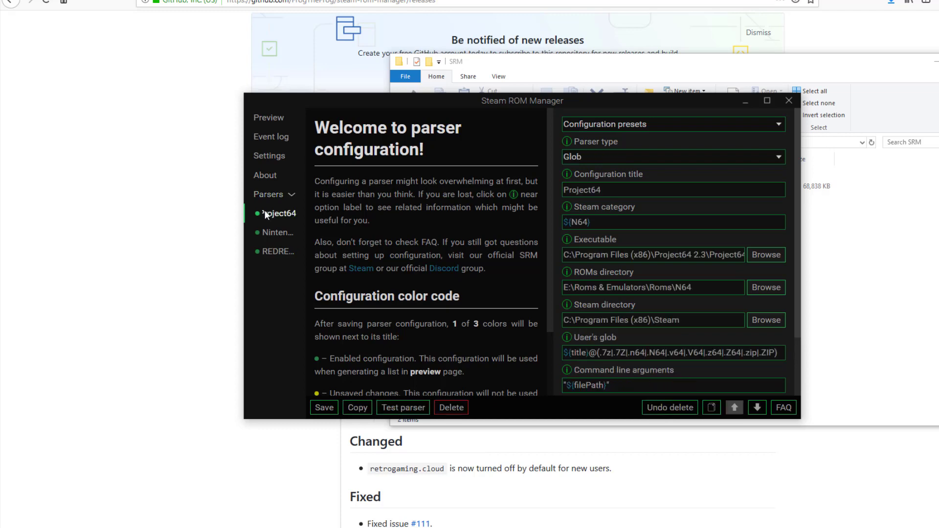
left_click_drag(581, 104, 582, 140)
left_click(621, 226)
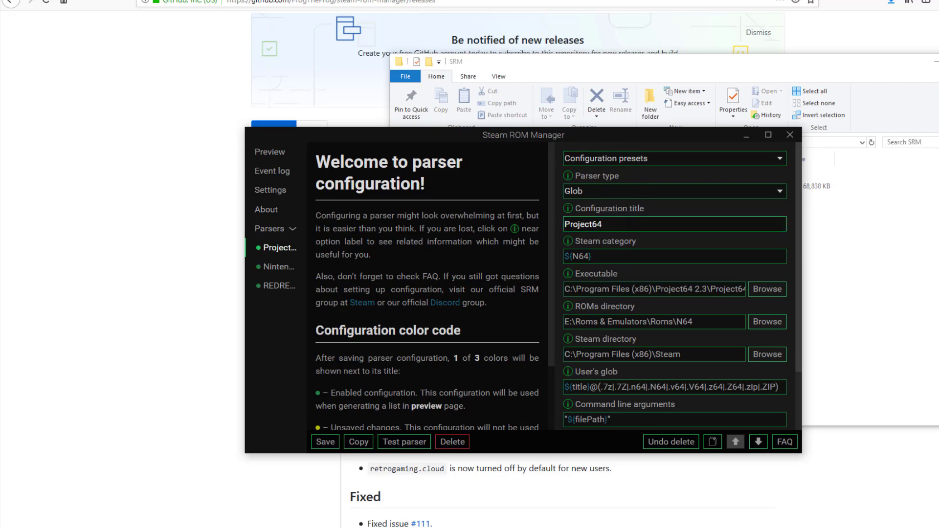
scroll(618, 273, "down", 3)
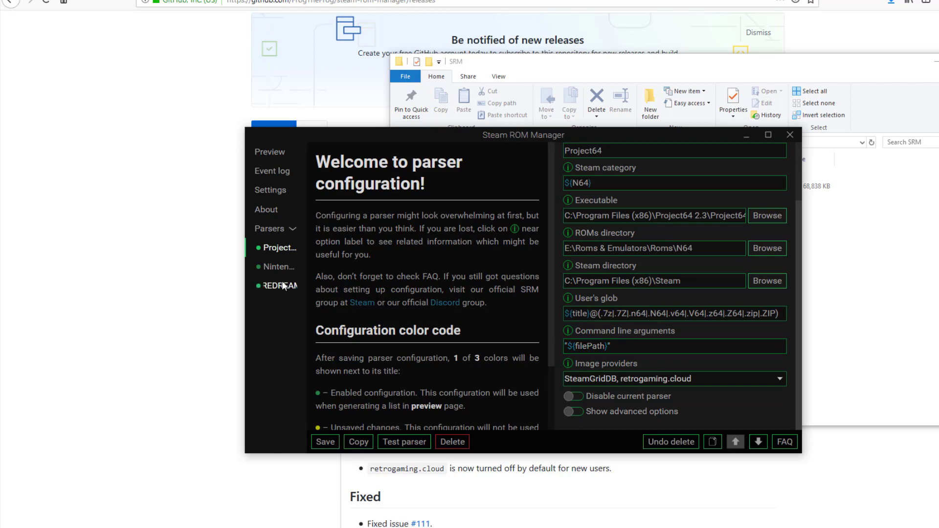
left_click(273, 270)
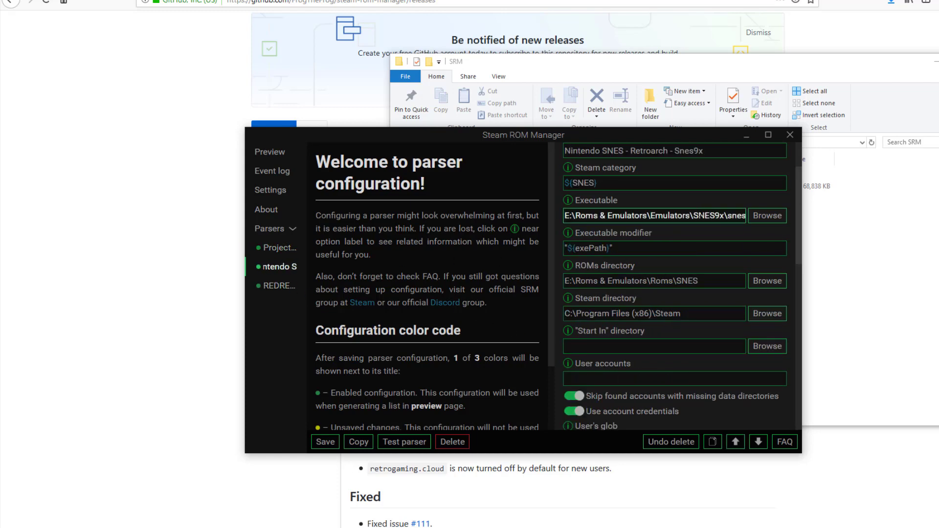
scroll(697, 206, "down", 4)
scroll(682, 251, "up", 4)
left_click(272, 292)
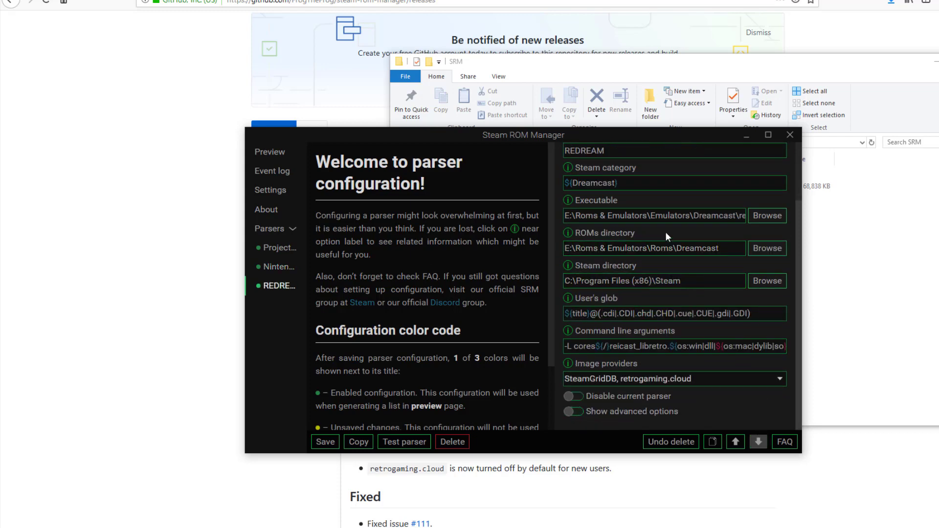
scroll(667, 233, "up", 2)
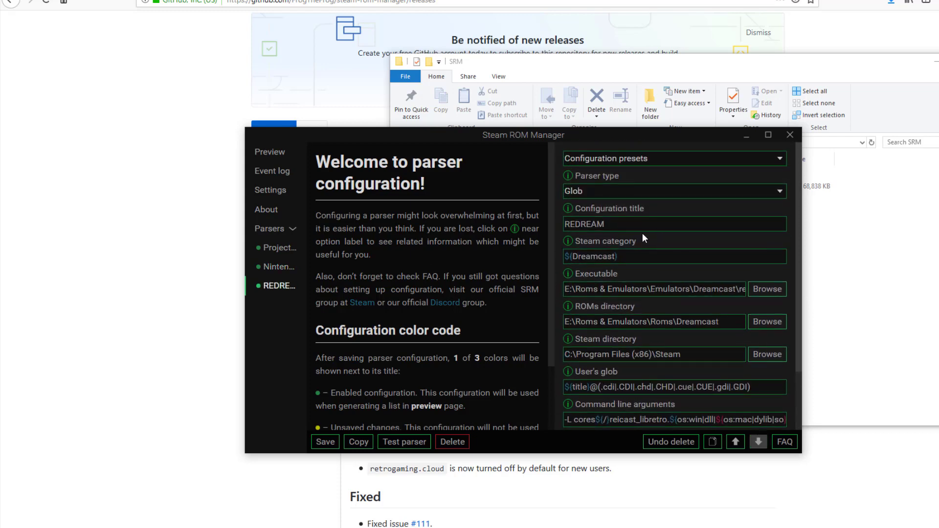
Step: Browse the configuration presets through the Sega and Sony entries and examine the REDREAM parser's fields
left_click(623, 159)
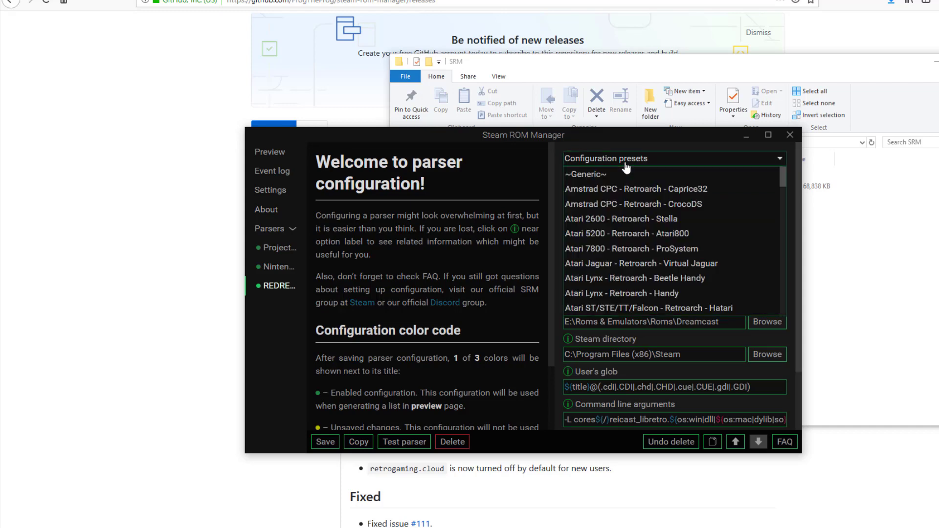
scroll(638, 247, "down", 12)
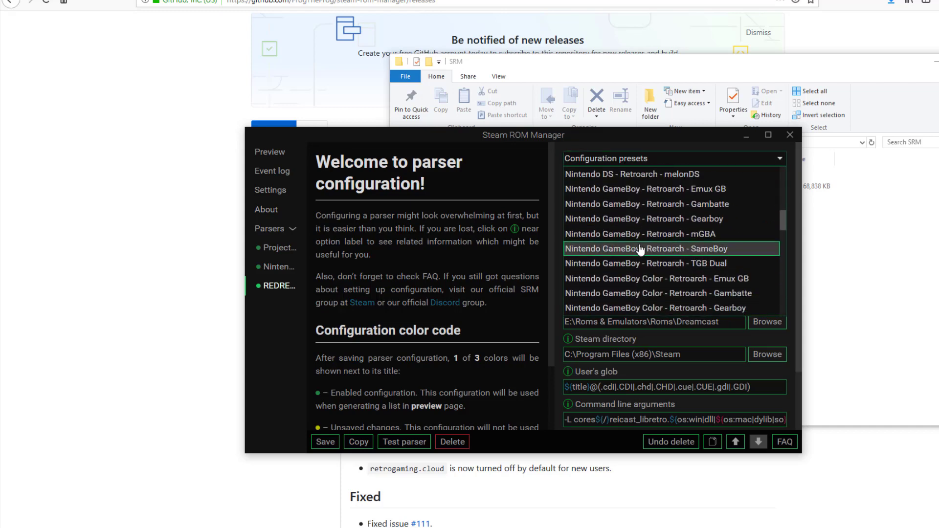
scroll(643, 249, "down", 10)
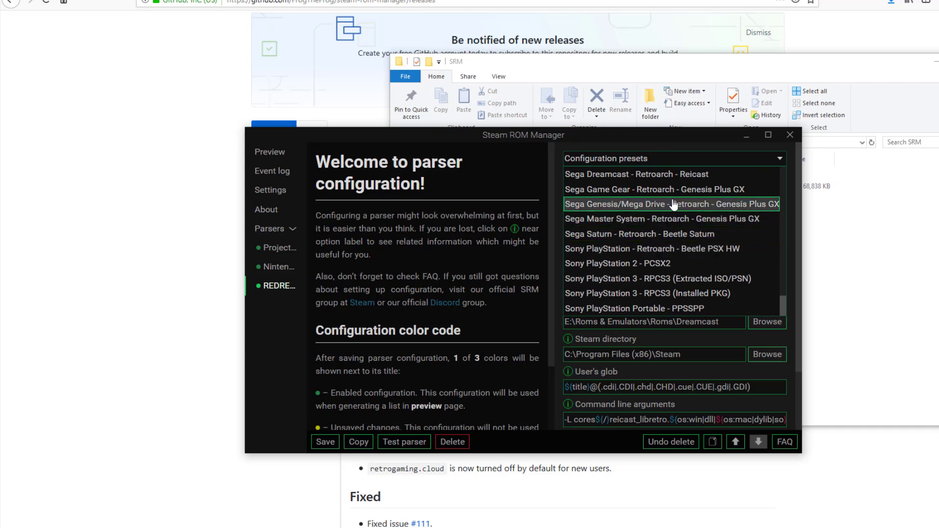
scroll(672, 196, "up", 1)
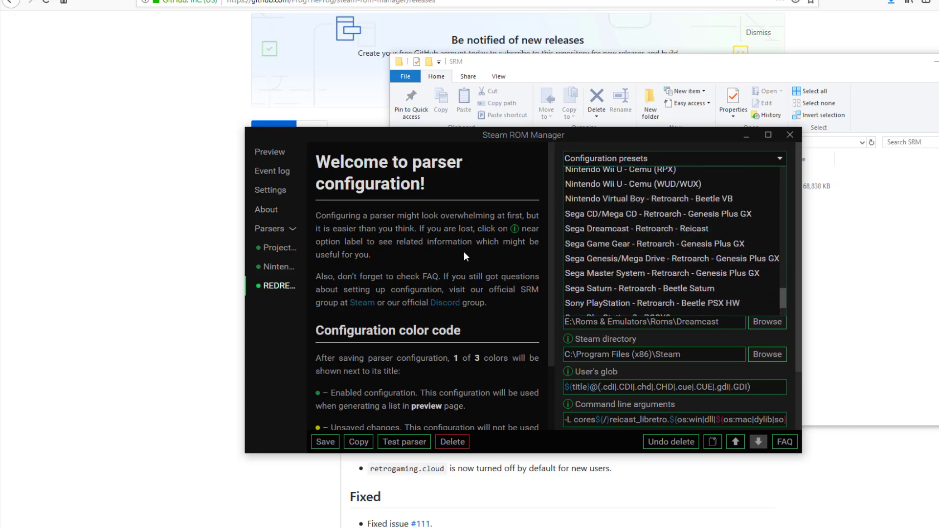
left_click(436, 266)
left_click(611, 258)
scroll(611, 259, "down", 2)
scroll(630, 343, "down", 1)
scroll(629, 343, "up", 3)
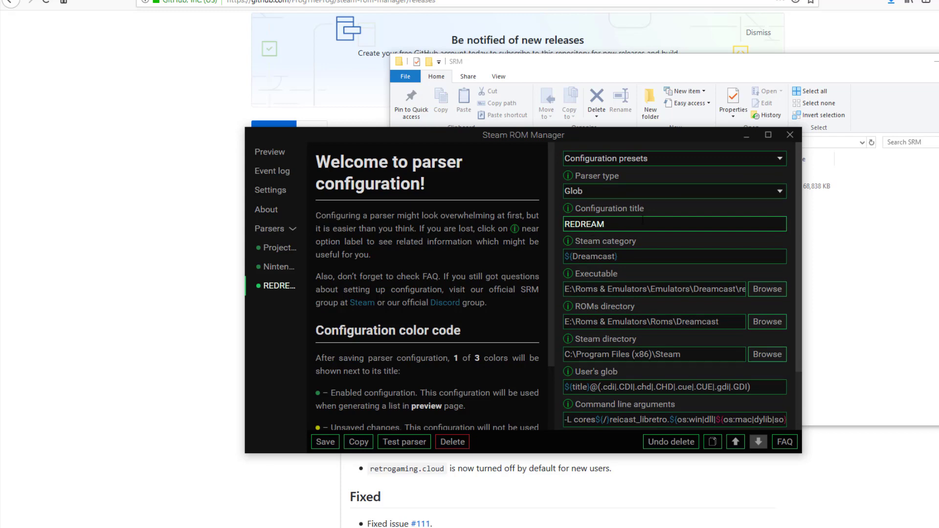
scroll(629, 264, "down", 3)
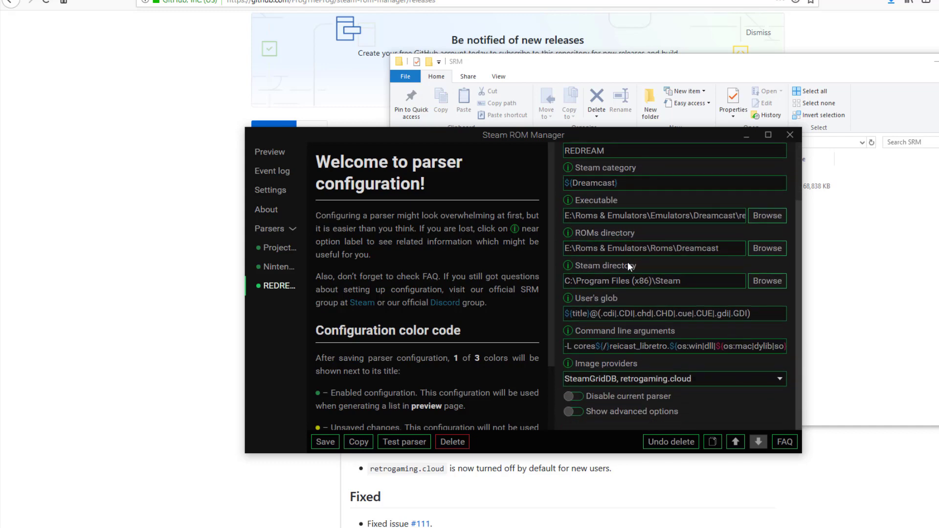
scroll(666, 279, "up", 3)
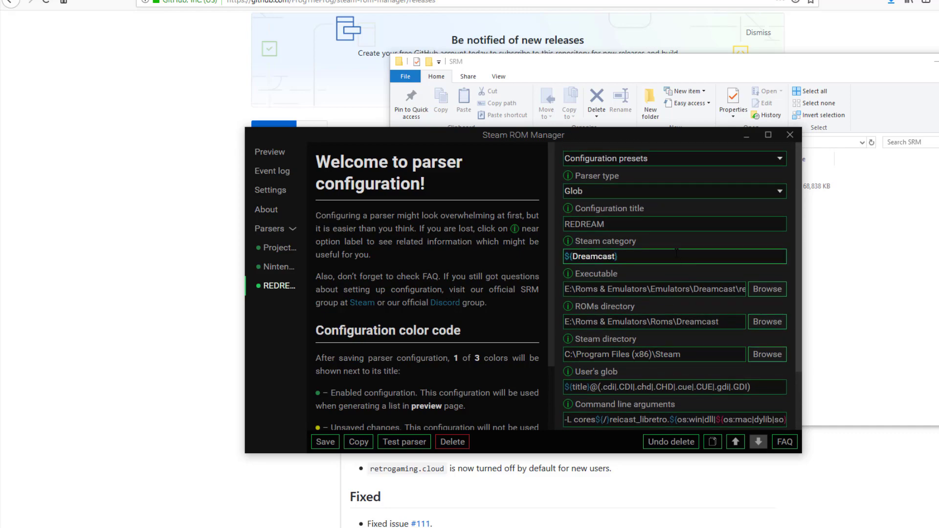
Step: View the Gens Plus! download page on Emulator Zone in the browser and return to Steam ROM Manager
left_click(110, 2)
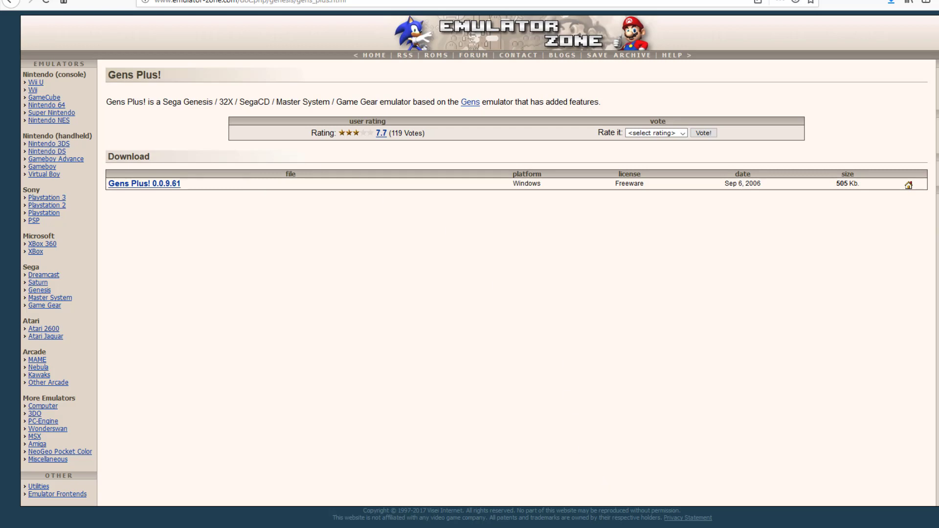
mouse_move(601, 527)
left_click(524, 499)
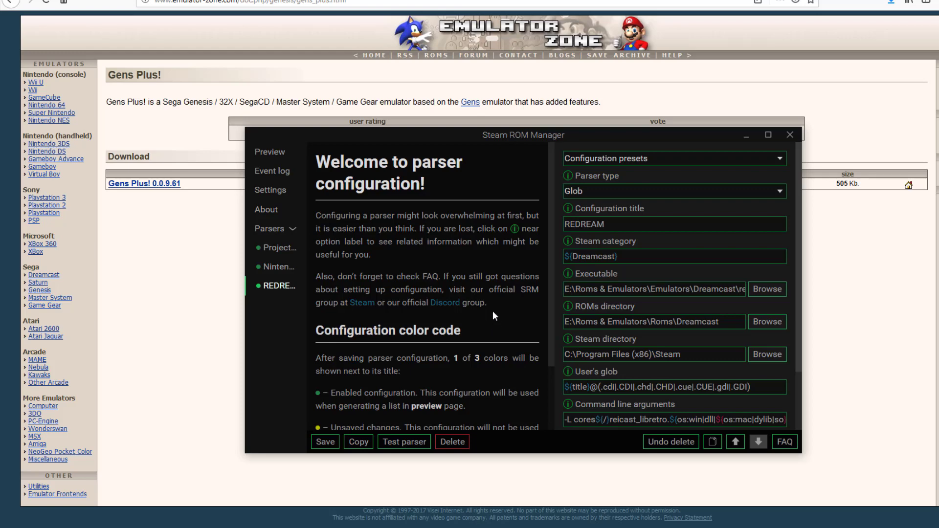
Step: Start a new parser from the "Sega Genesis/Mega Drive - Retroarch - Genesis Plus GX" preset and shorten its title to "Sega Genesis/Mega Drive"
left_click(270, 228)
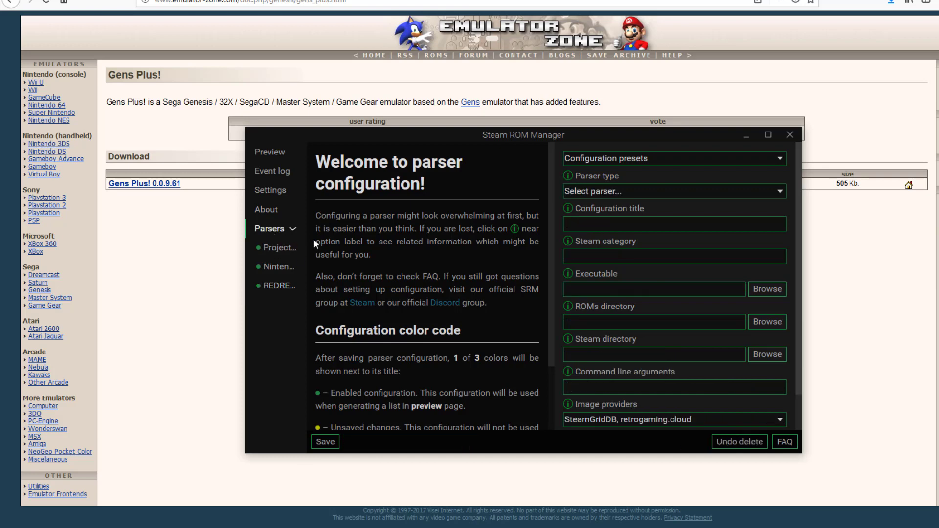
left_click(721, 160)
scroll(665, 230, "down", 2)
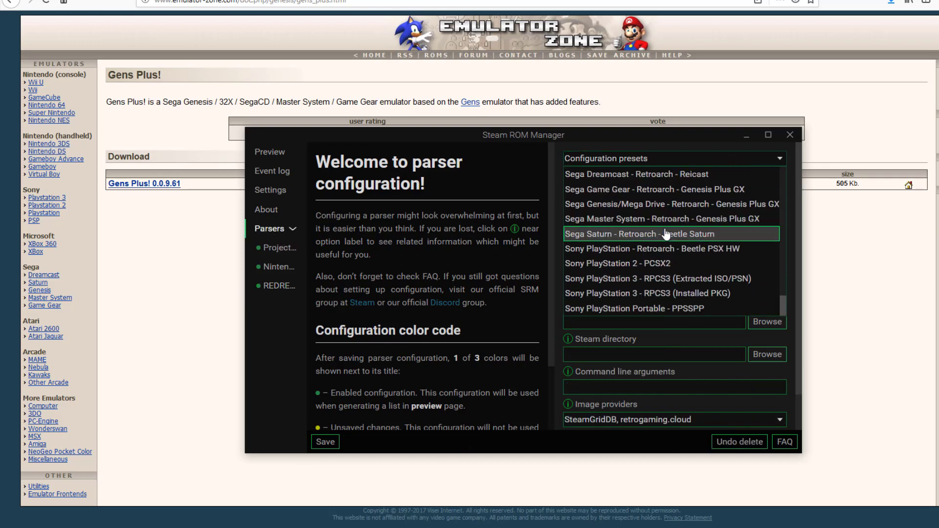
scroll(667, 230, "up", 2)
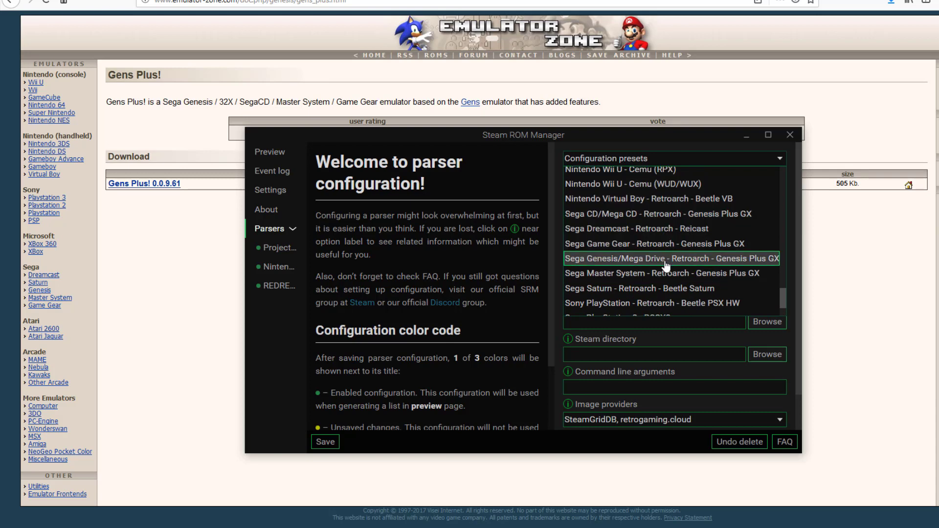
left_click(729, 259)
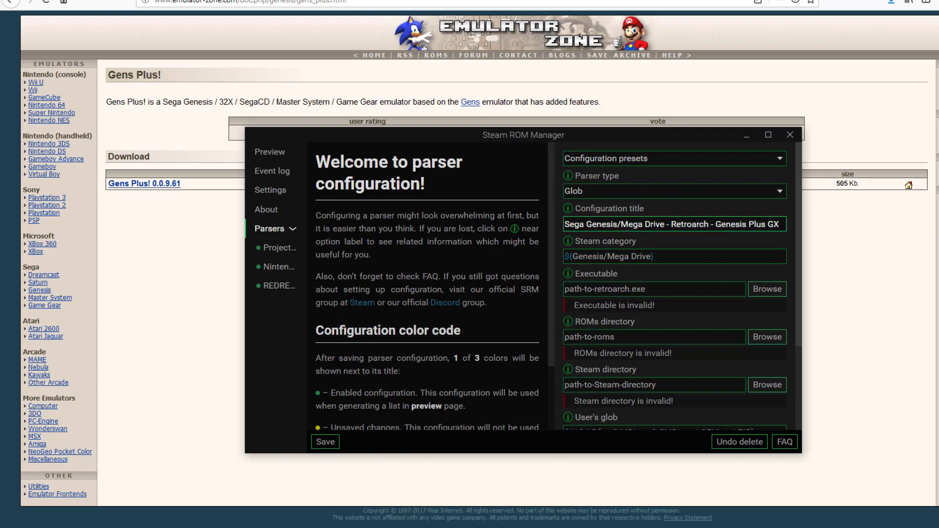
left_click_drag(665, 229, 805, 227)
key("BackSpace")
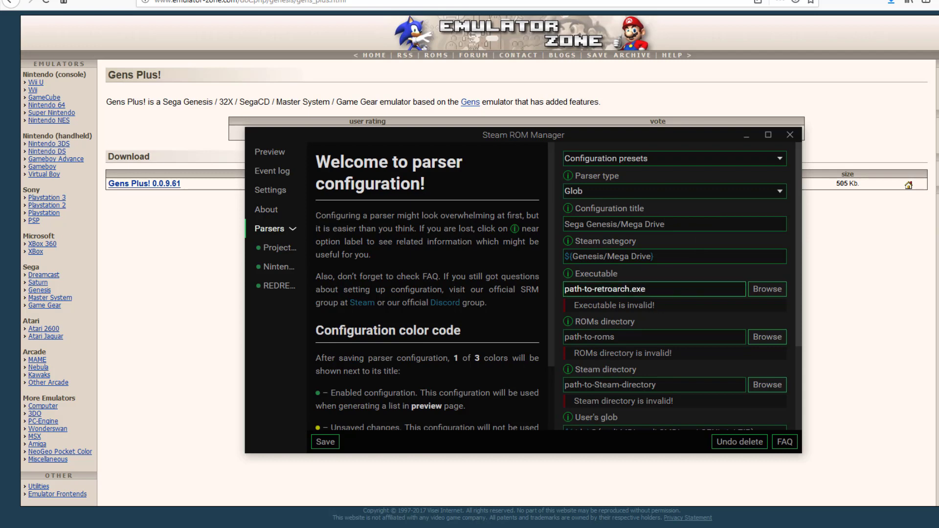
Step: Set the parser's executable to the gens+ application in E:\Roms & Emulators\Emulators\Sega Gens
left_click(783, 288)
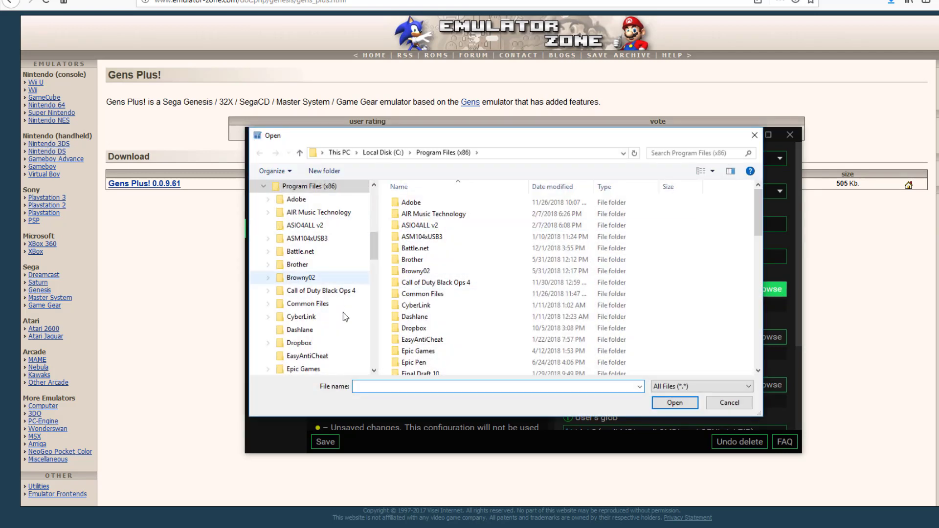
left_click_drag(375, 245, 375, 363)
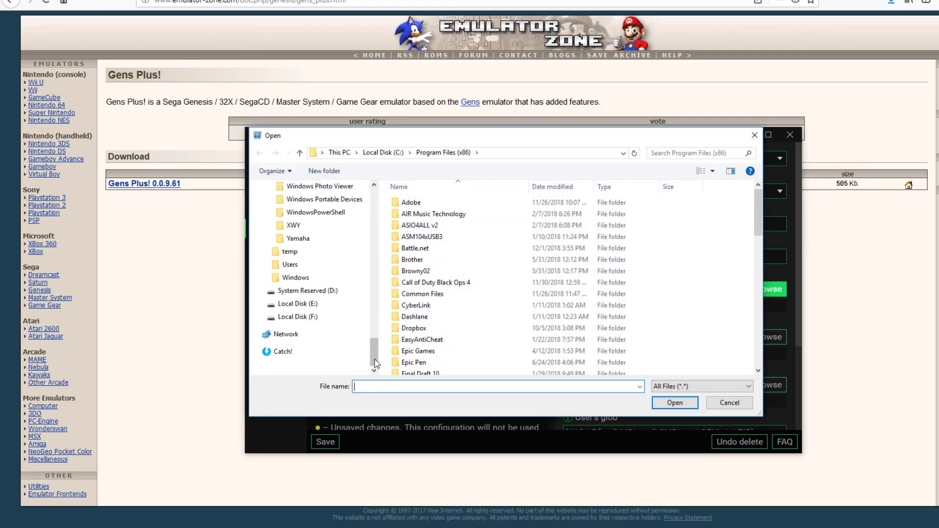
left_click(311, 304)
double_click(430, 213)
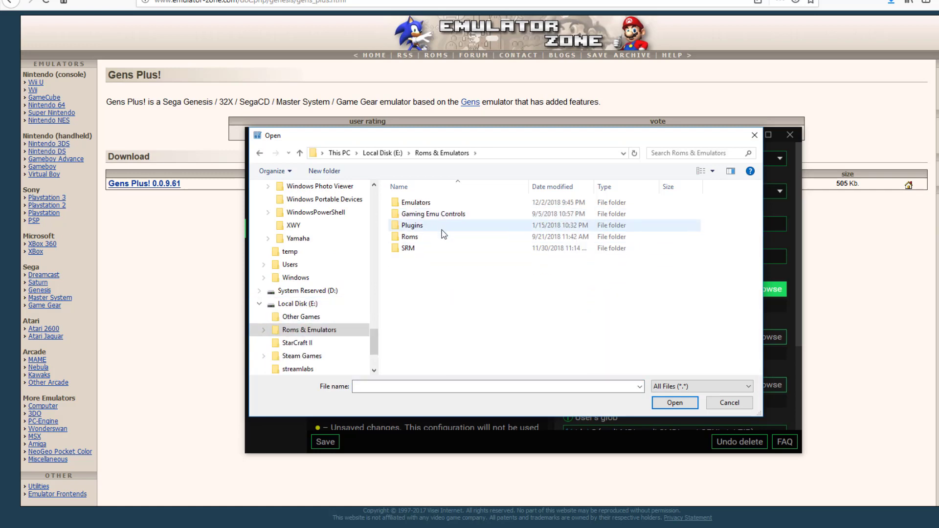
left_click(424, 207)
double_click(424, 205)
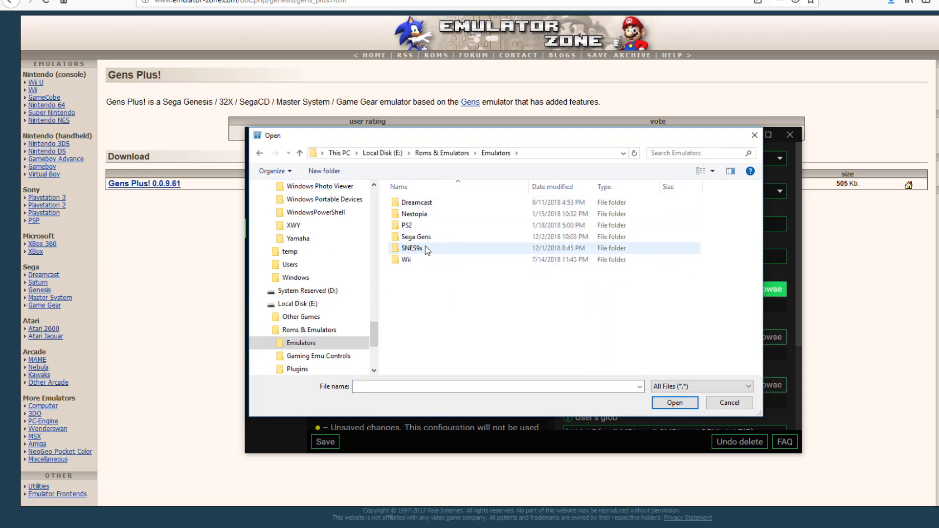
double_click(427, 238)
scroll(425, 284, "down", 1)
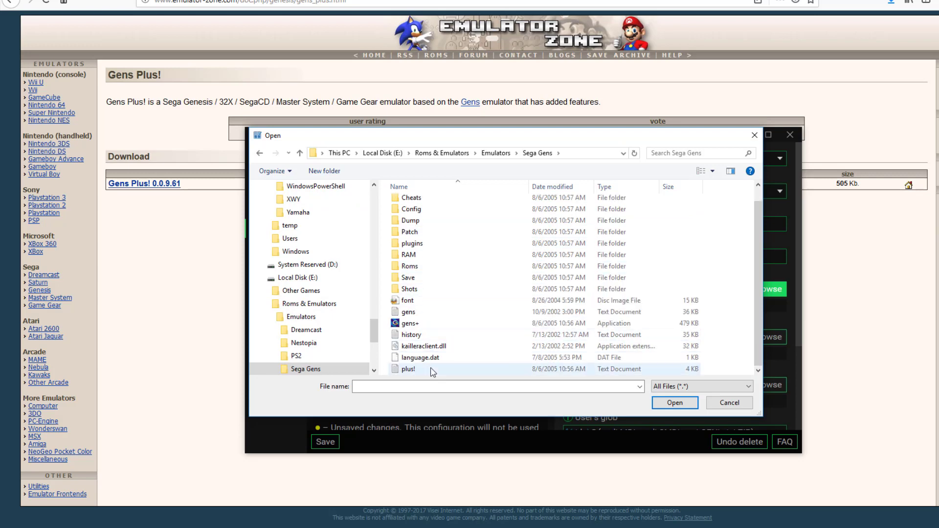
double_click(422, 324)
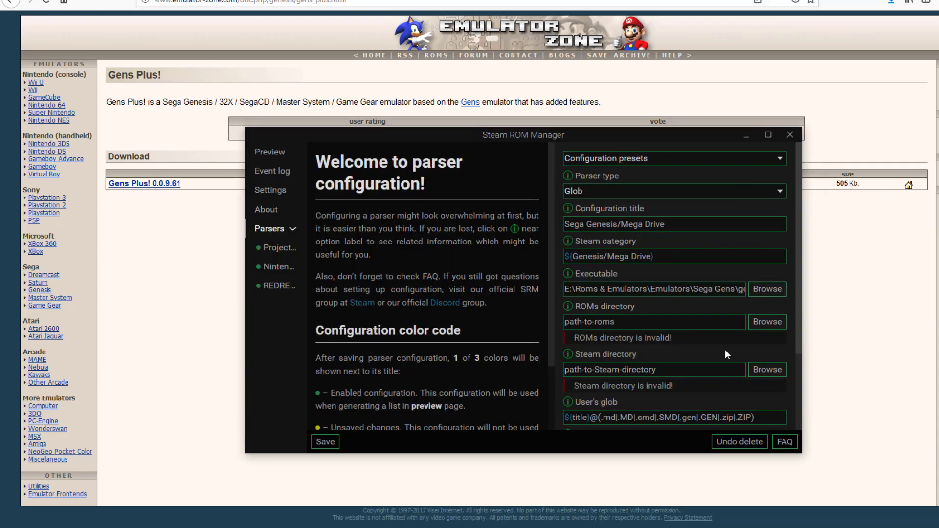
Step: Set the parser's ROMs directory to E:\Roms & Emulators\Roms\Sega Gens
left_click(767, 321)
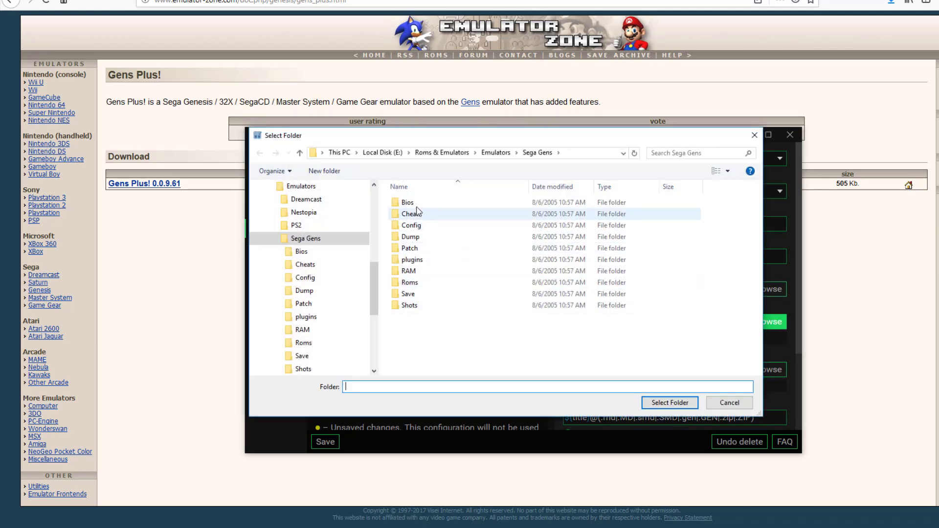
left_click(461, 153)
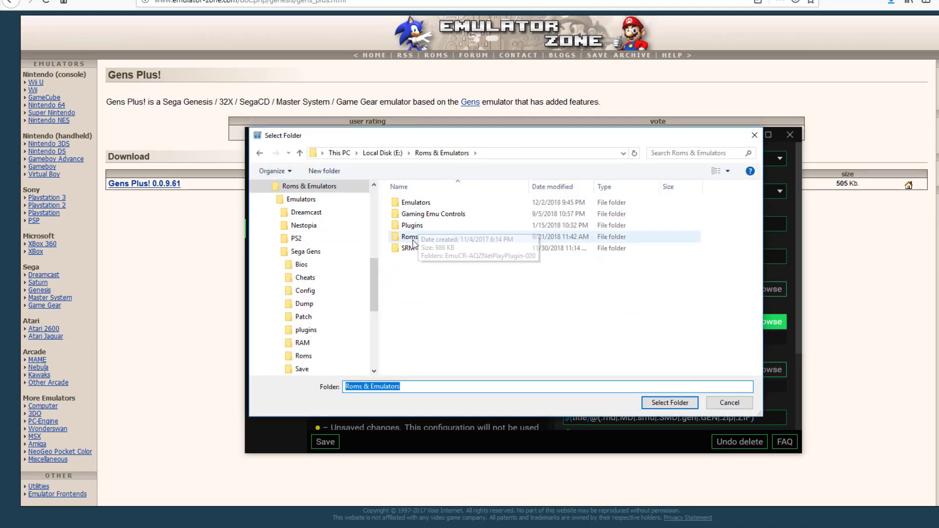
double_click(406, 237)
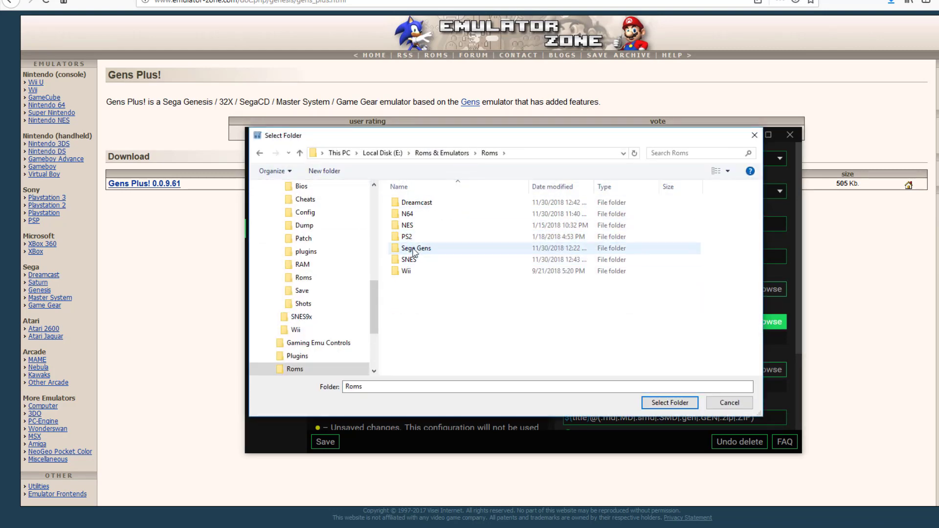
double_click(430, 251)
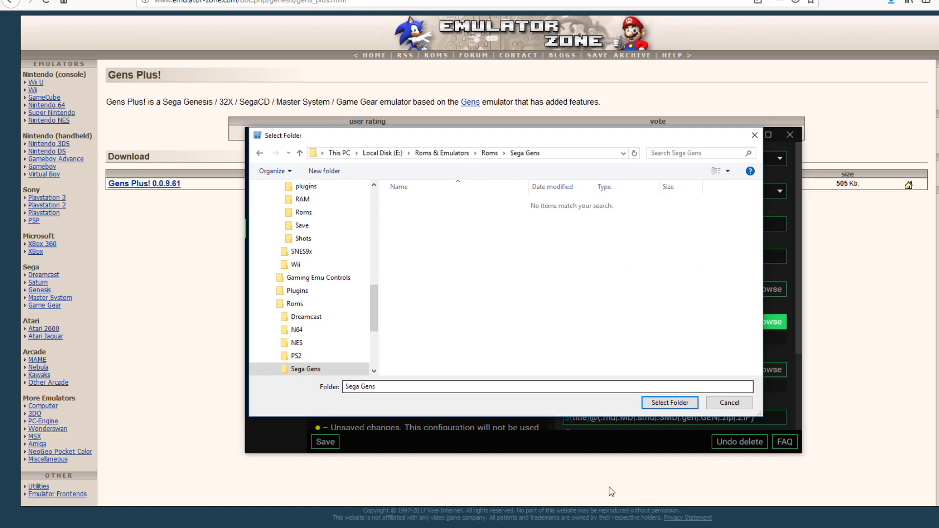
left_click(260, 153)
left_click(661, 406)
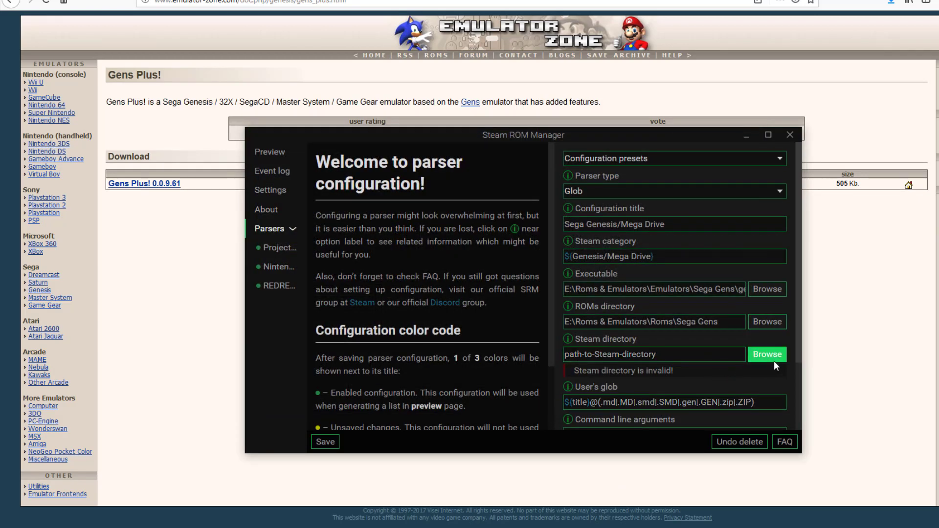
Step: Set the parser's Steam directory to C:\Program Files (x86)\Steam
left_click(766, 356)
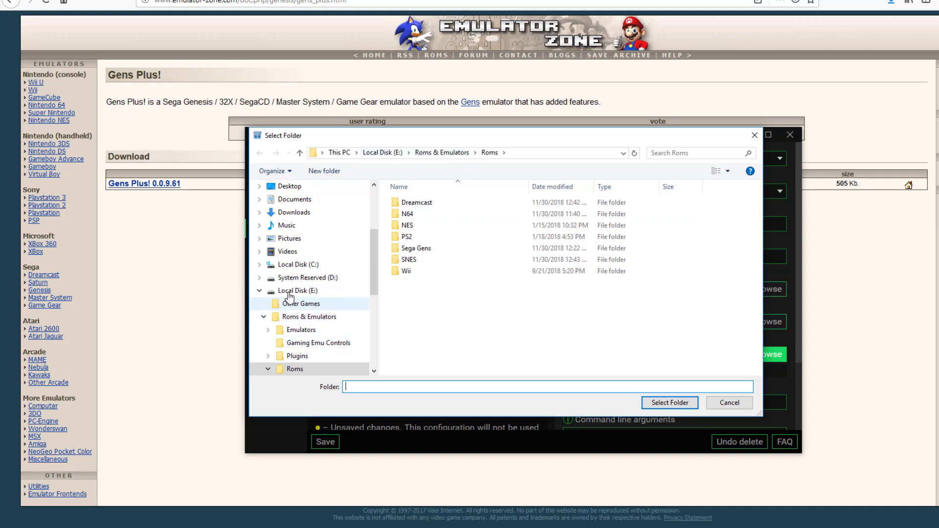
left_click(298, 264)
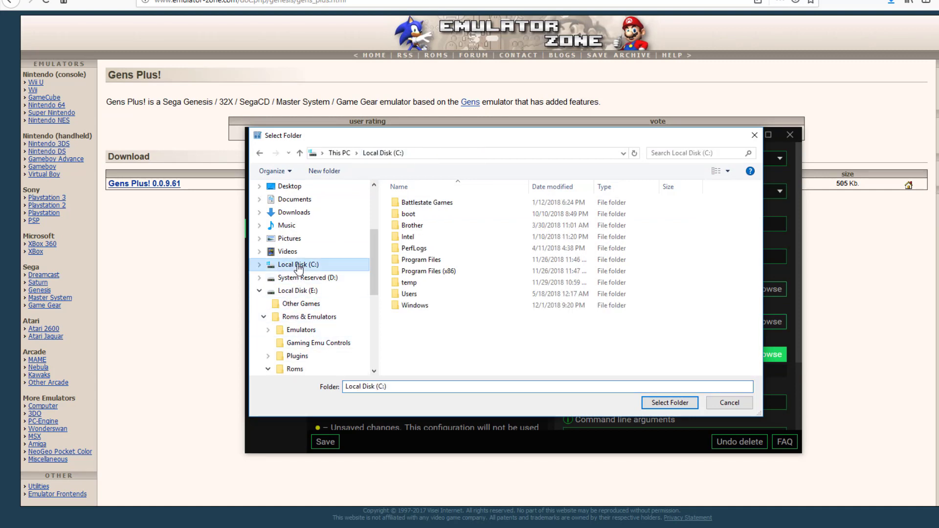
double_click(430, 274)
scroll(488, 312, "down", 4)
scroll(465, 300, "down", 6)
left_click(446, 317)
left_click(656, 404)
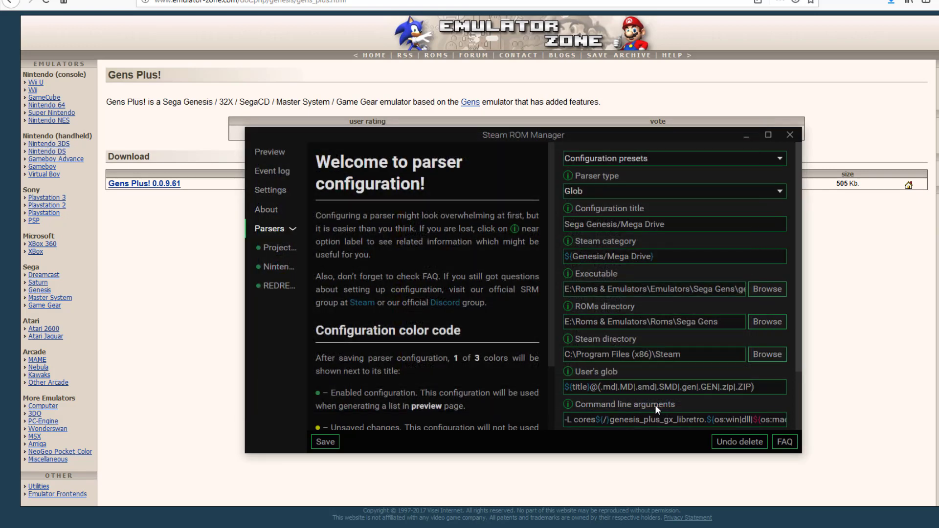
Step: Save the Sega Genesis/Mega Drive parser and run its parser test
scroll(642, 366, "down", 2)
scroll(642, 365, "down", 1)
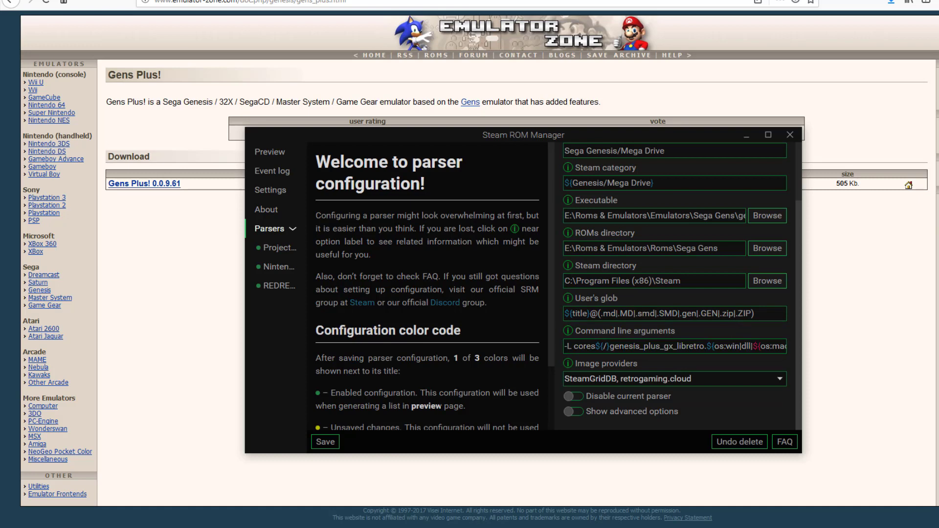
left_click(325, 442)
left_click(404, 442)
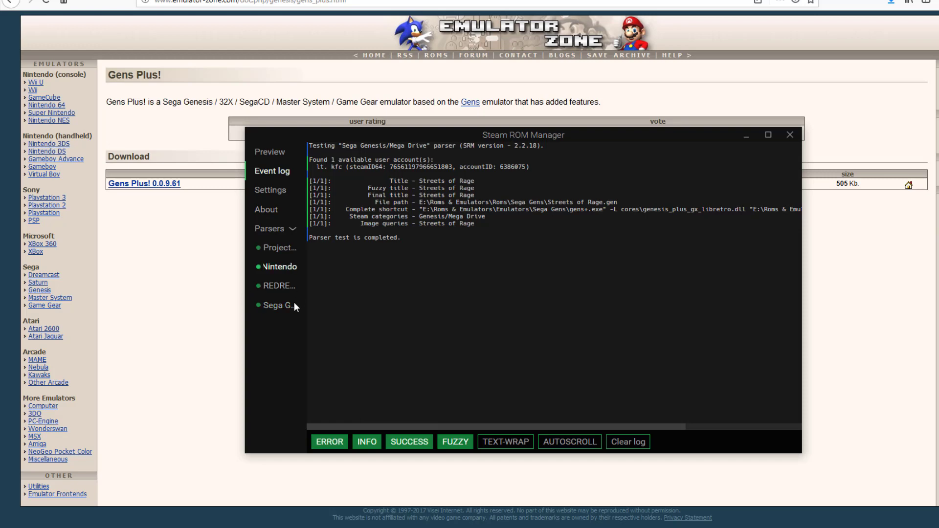
Step: Generate the app list in the preview and go through its artwork down to Streets of Rage
left_click(264, 154)
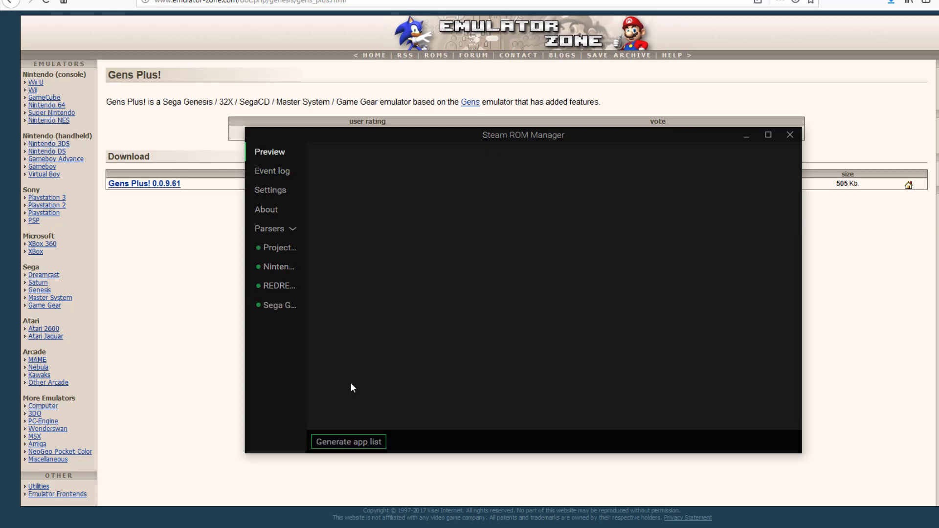
left_click(348, 442)
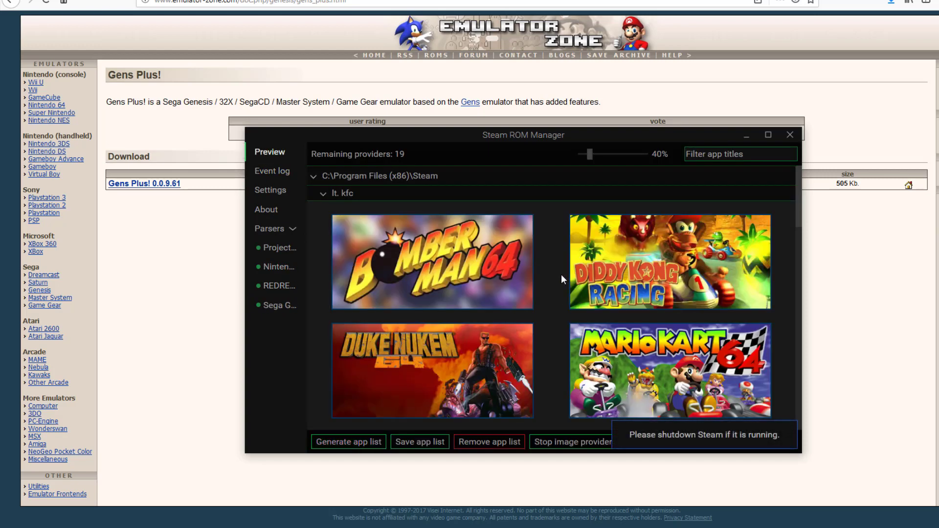
scroll(561, 274, "down", 3)
scroll(553, 257, "up", 3)
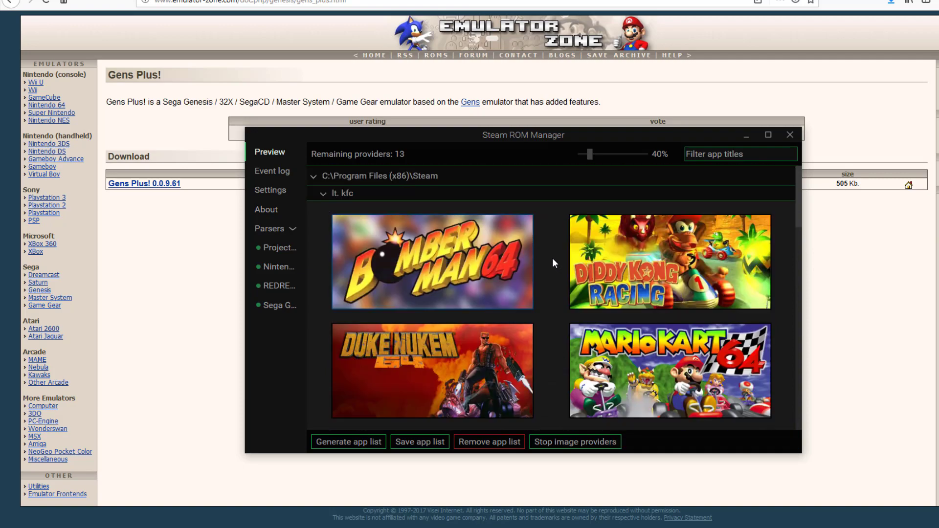
scroll(528, 259, "down", 15)
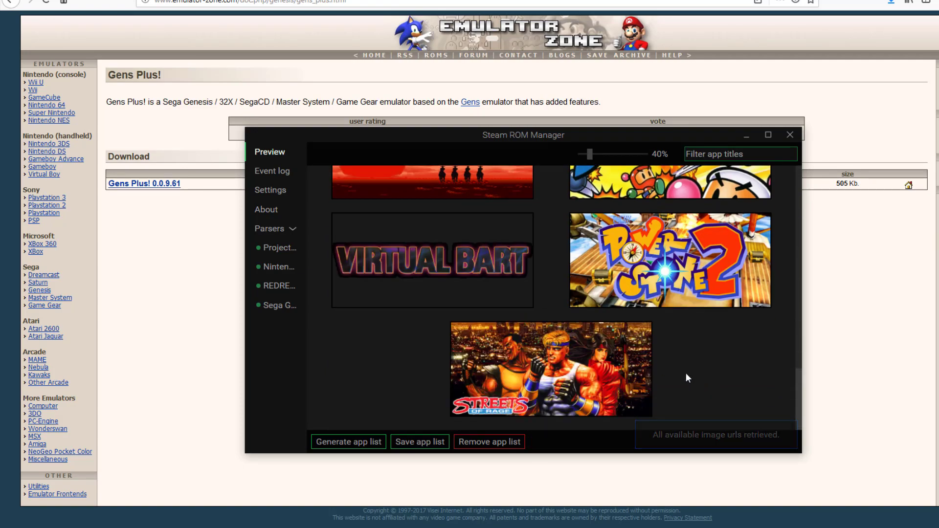
Step: Switch Streets of Rage to its third artwork image and save the app list
left_click(641, 363)
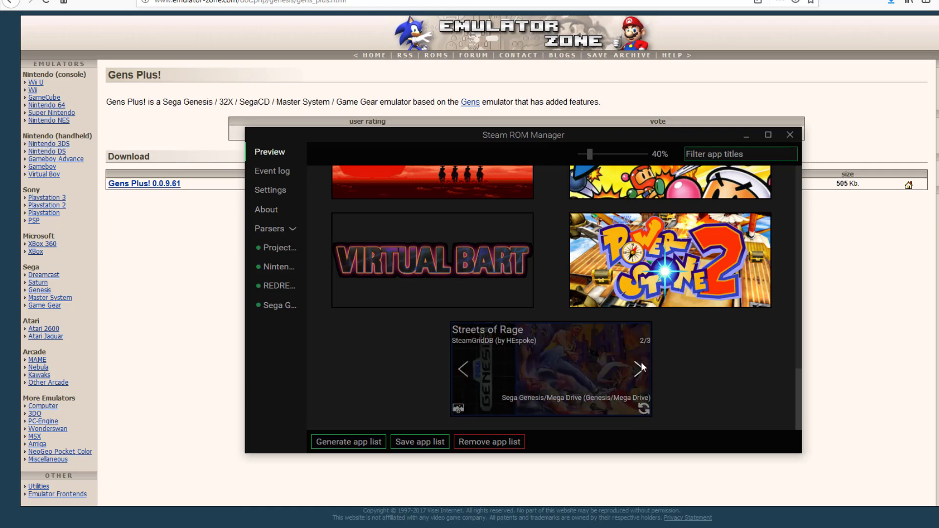
left_click(641, 362)
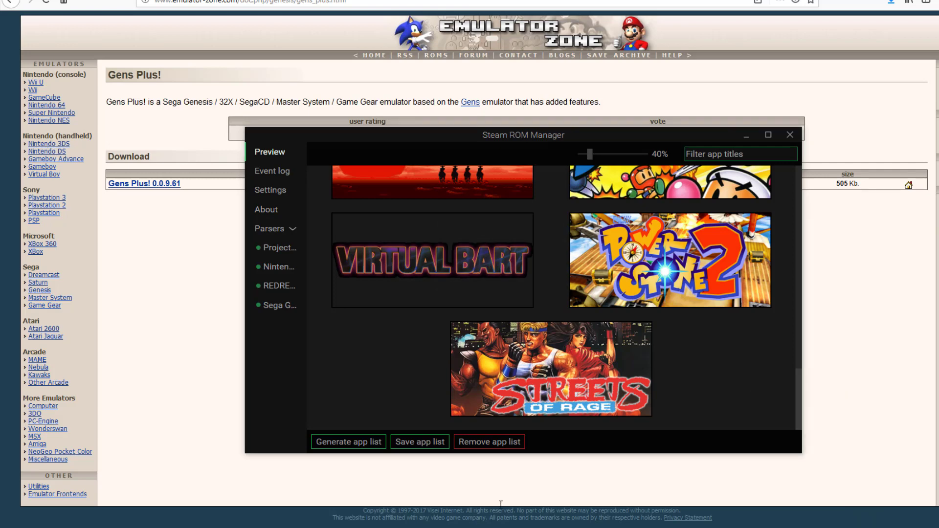
left_click(424, 443)
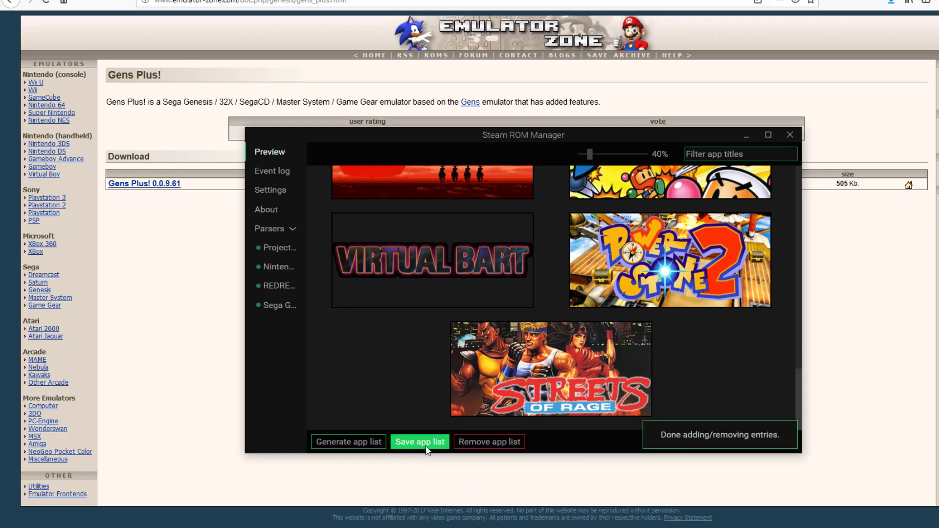
Step: Regenerate the app list and save it again
left_click(364, 449)
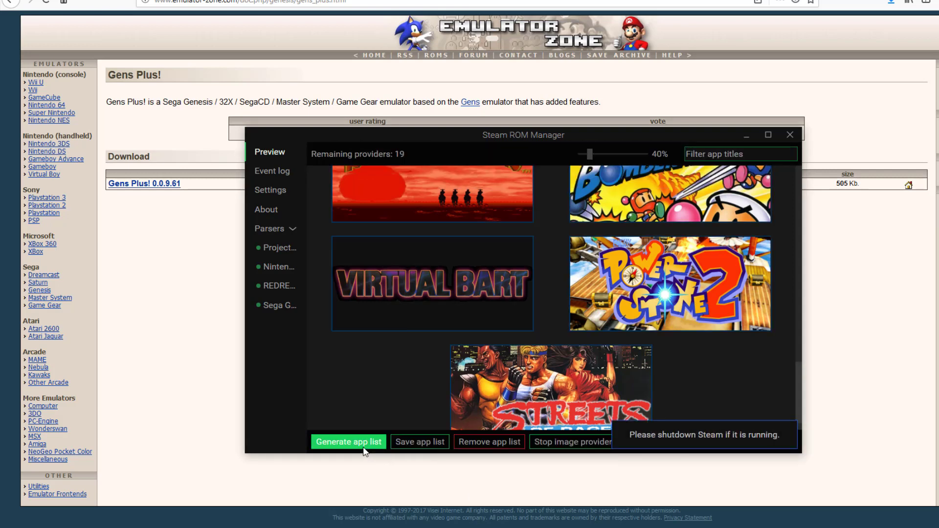
left_click(420, 442)
scroll(427, 391, "down", 1)
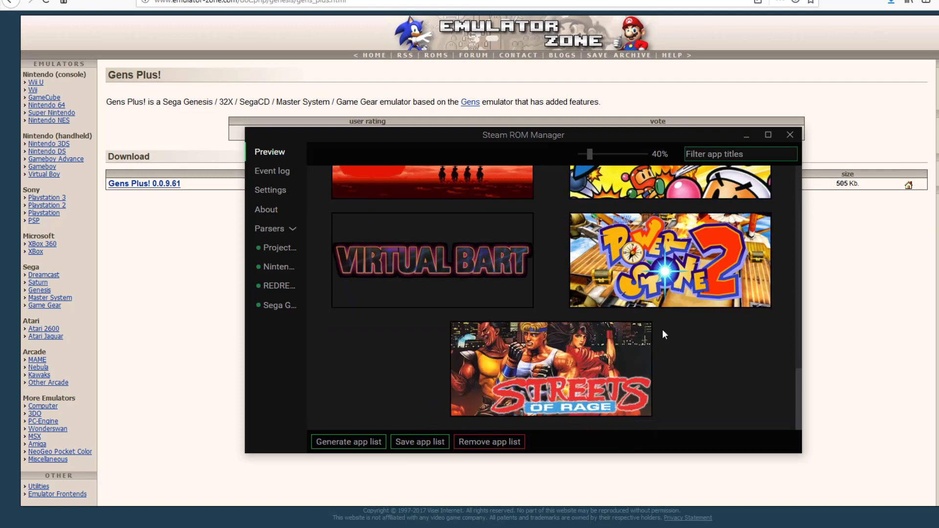
Step: Review the artwork of the N64 and SNES games in the preview list
scroll(668, 327, "up", 10)
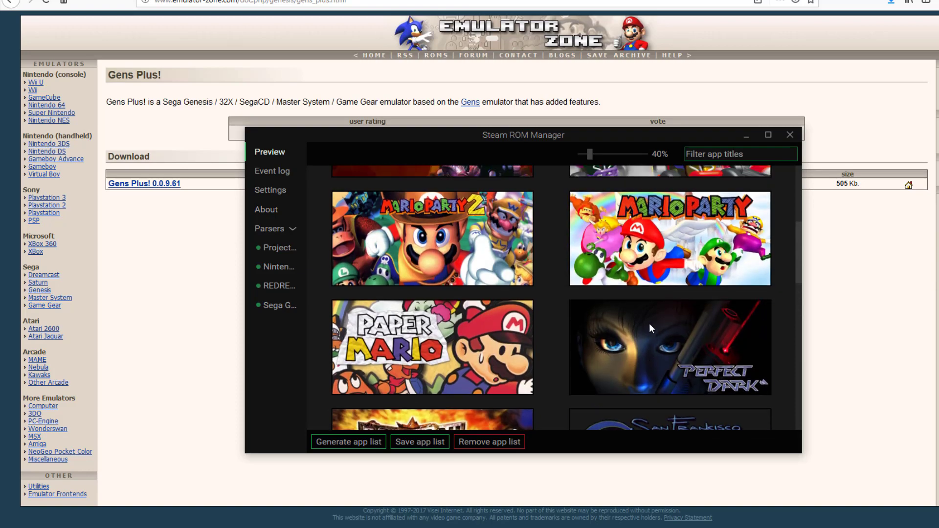
scroll(650, 324, "down", 5)
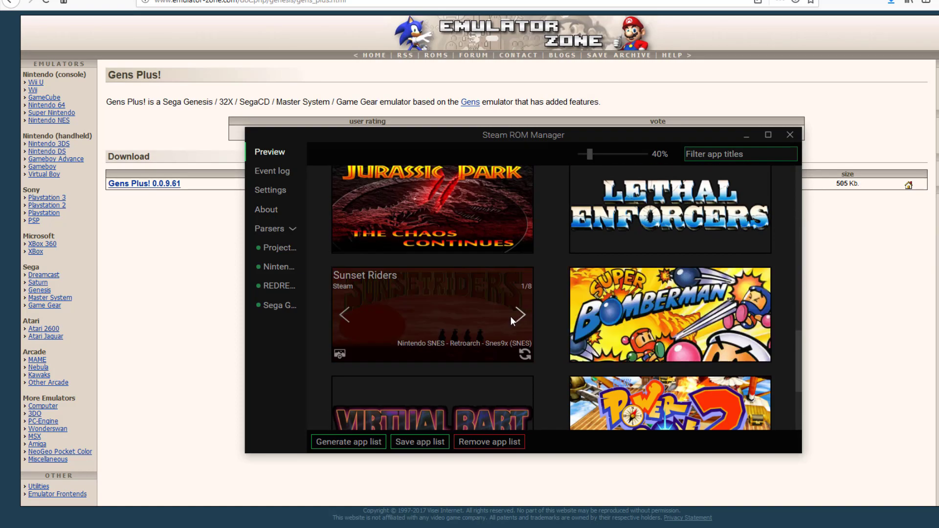
scroll(509, 316, "down", 3)
scroll(519, 328, "up", 3)
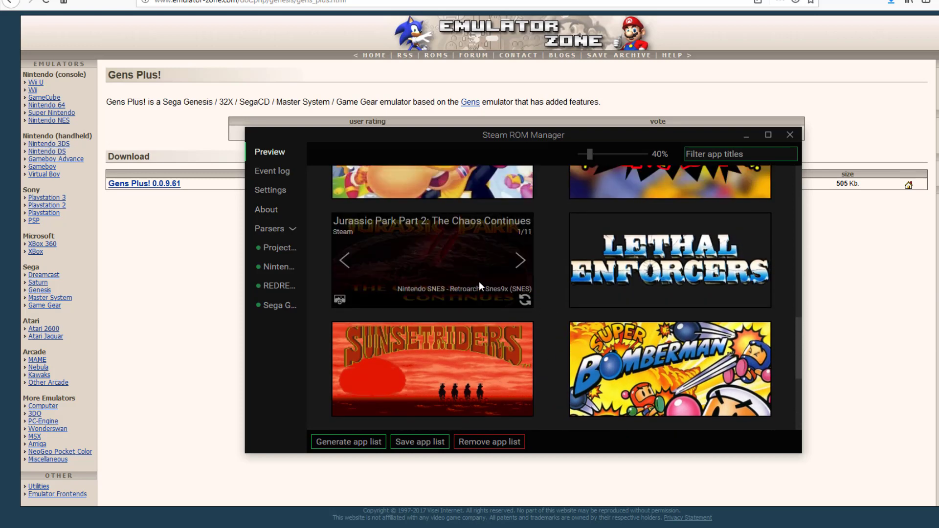
scroll(454, 287, "up", 1)
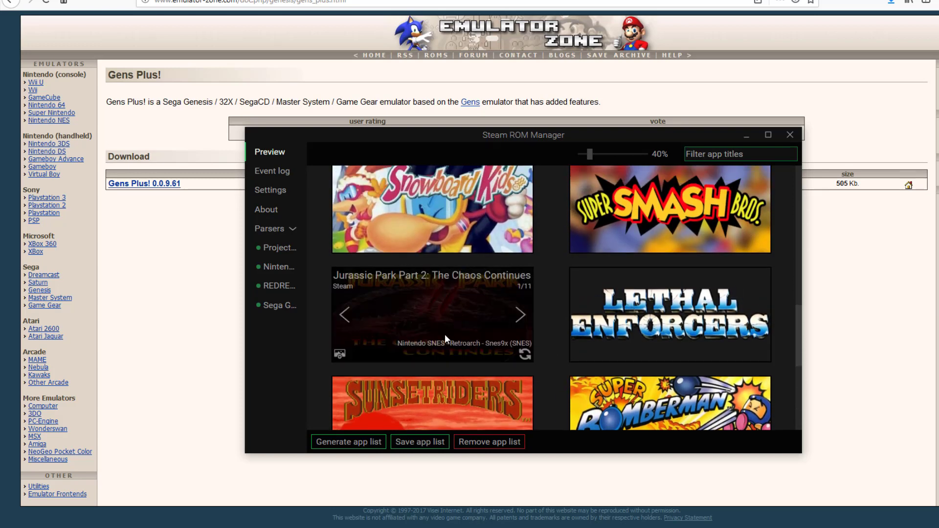
Step: Check the available image providers in the Sega Genesis/Mega Drive parser without changing the selection
left_click(267, 305)
scroll(609, 312, "down", 3)
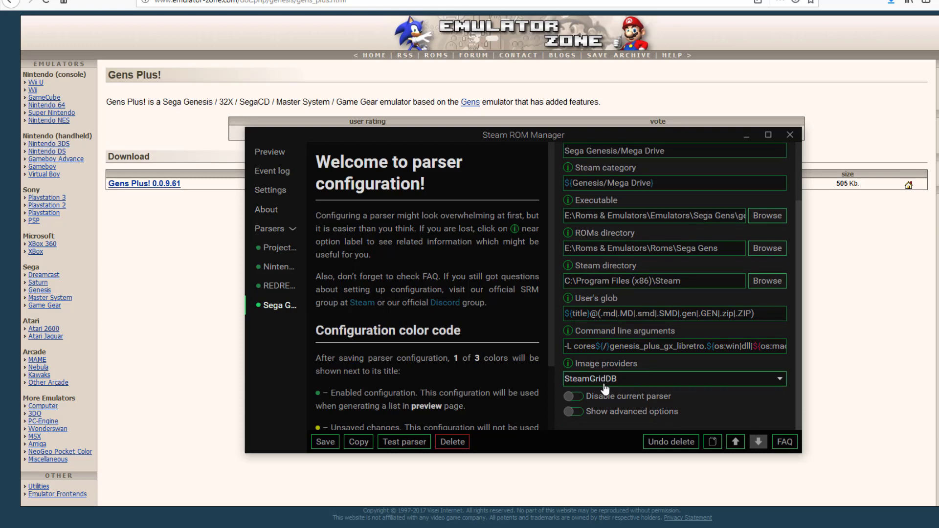
left_click(669, 373)
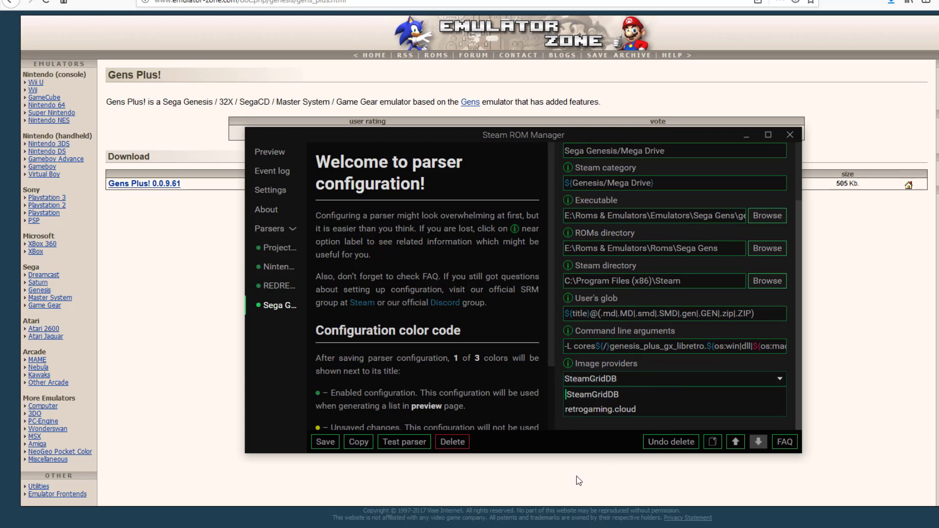
left_click(624, 362)
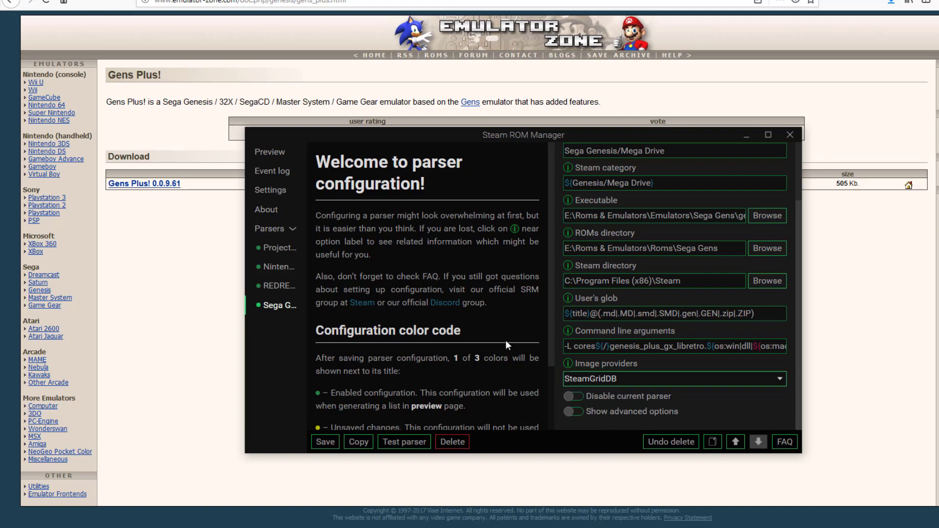
Step: Return to the preview and look over the SNES entries around Jurassic Park Part 2
left_click(271, 157)
scroll(533, 347, "down", 5)
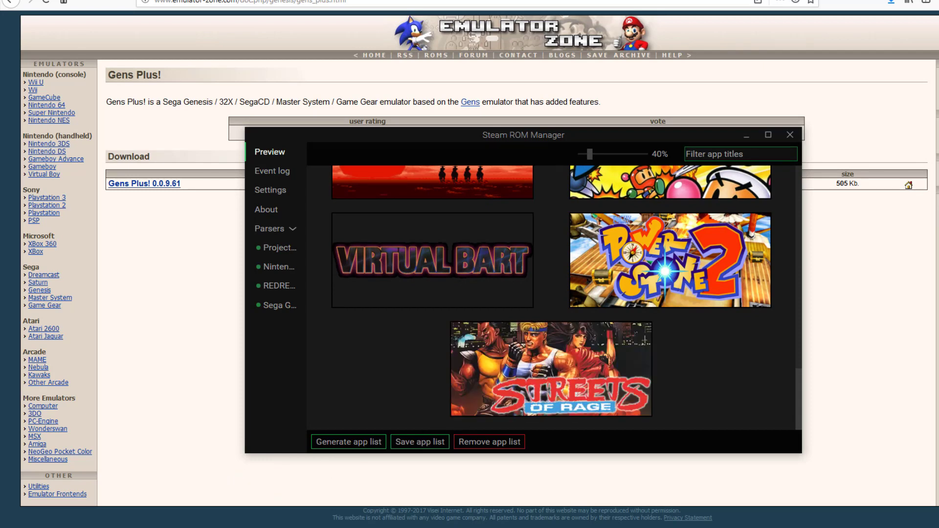
scroll(493, 277, "up", 4)
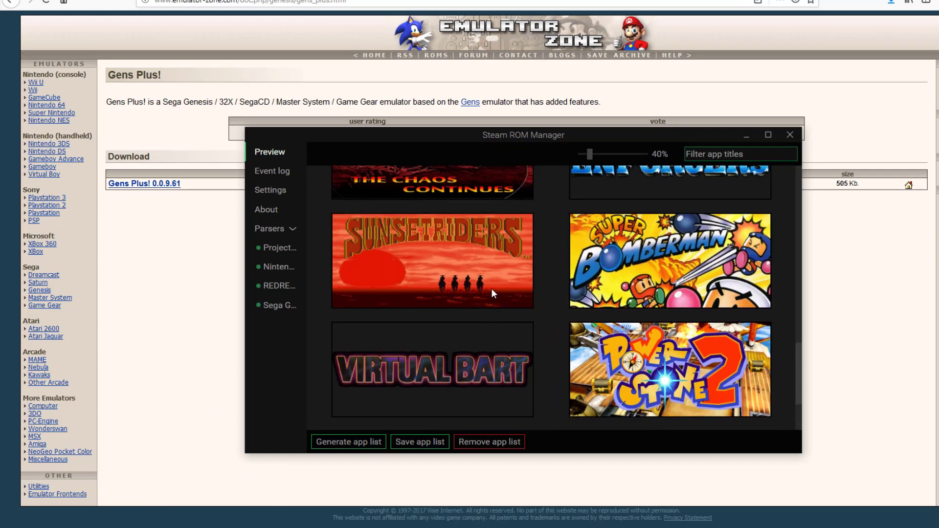
scroll(564, 291, "up", 1)
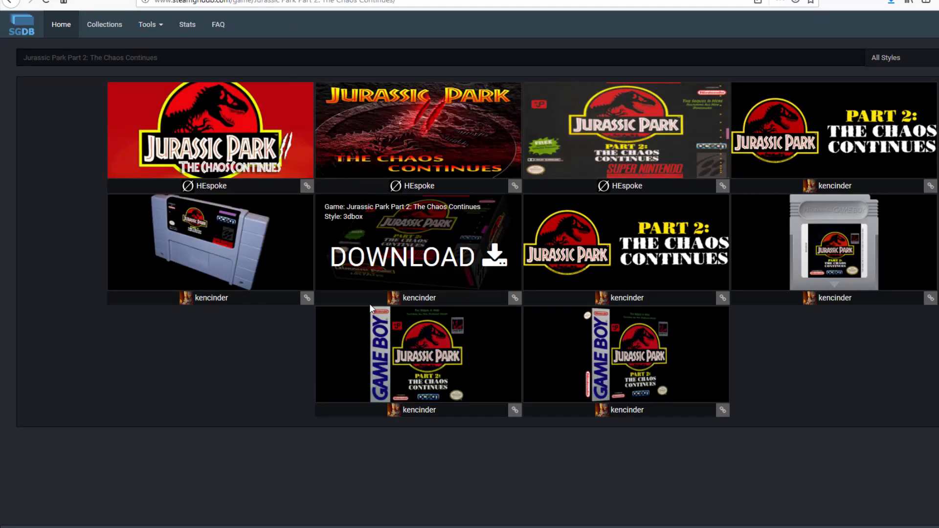
Step: Switch to File Explorer and select the Jurassic Park 2 ROM in E:\Roms & Emulators\Roms\SNES to check its file name
mouse_move(351, 120)
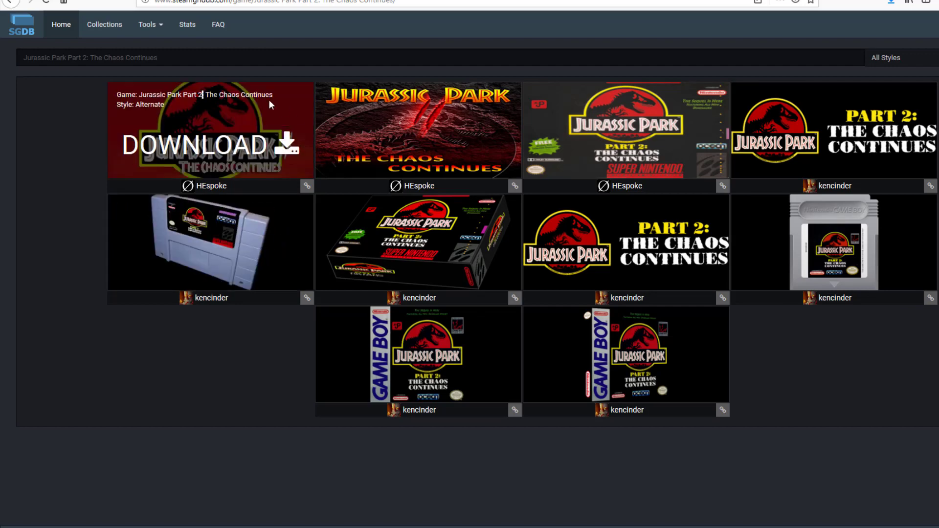
key("alt+Tab")
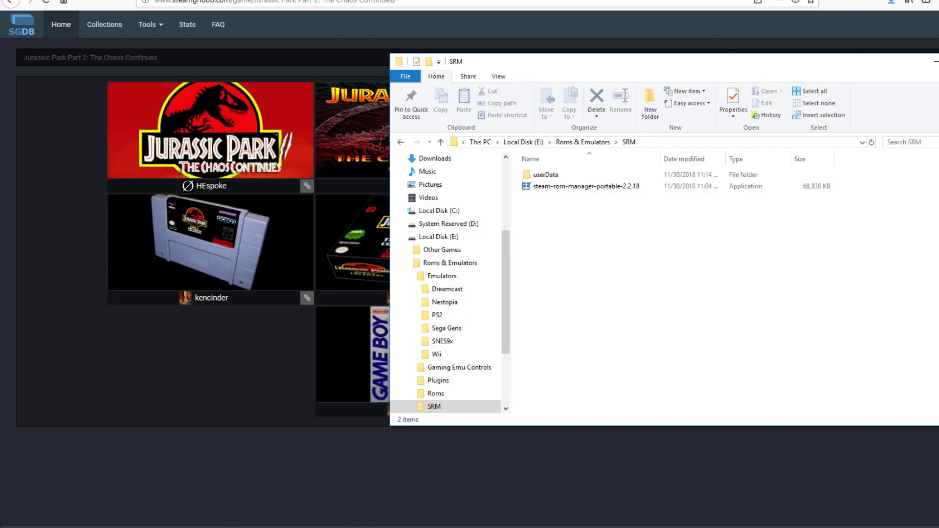
left_click(452, 264)
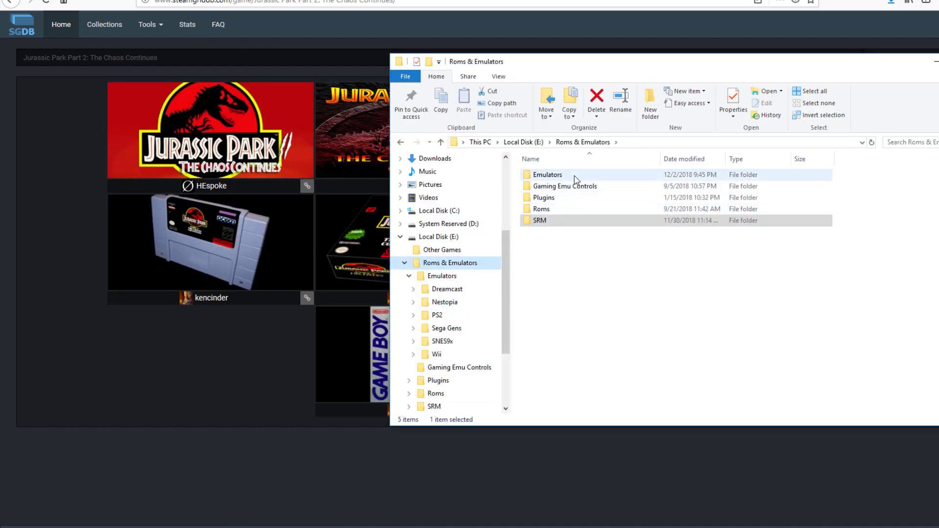
double_click(541, 209)
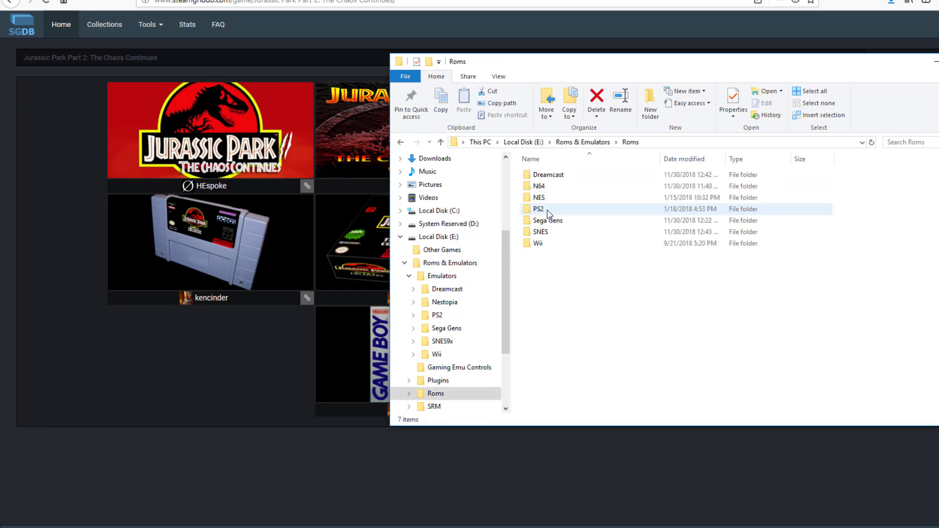
double_click(550, 234)
left_click(578, 177)
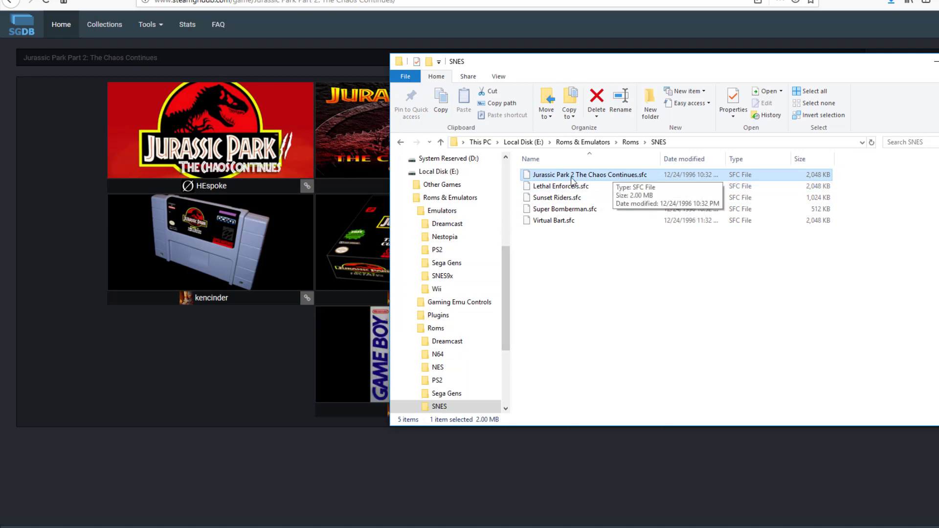
Step: Compare the game title on the SteamGridDB page in the browser and return to the Steam ROM Manager preview's last entries
left_click(263, 343)
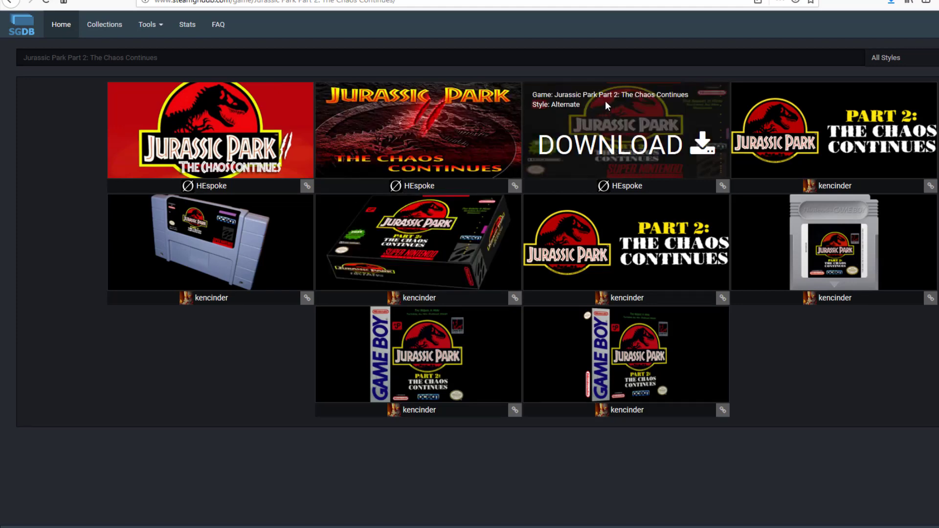
left_click_drag(554, 95, 671, 90)
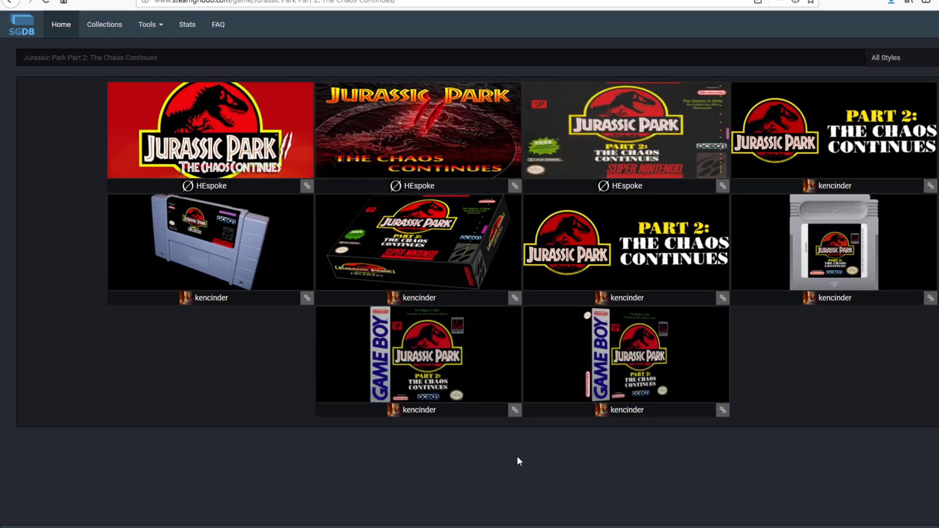
key("alt+Tab")
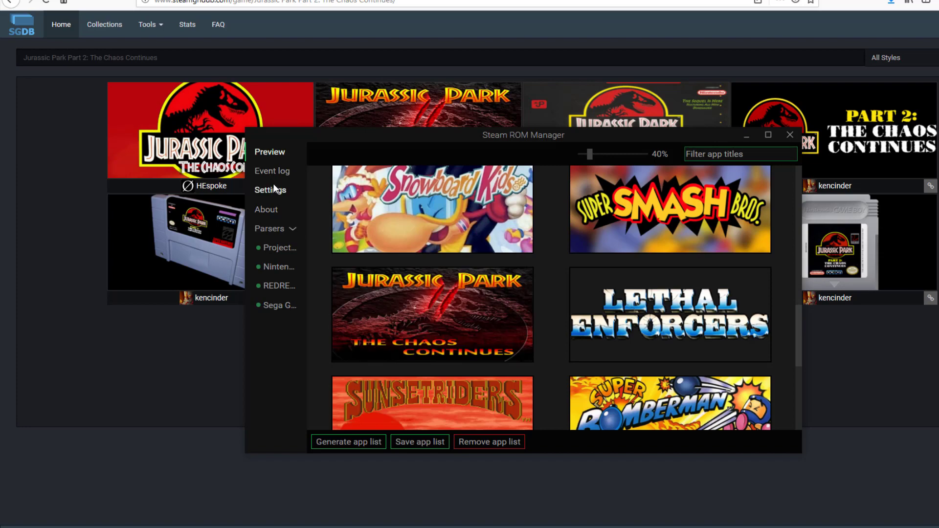
scroll(476, 215, "down", 10)
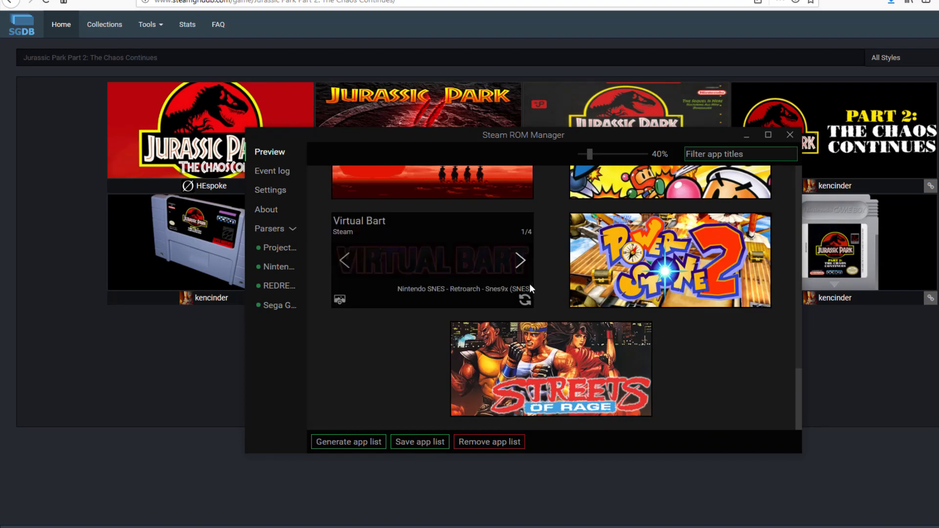
Step: Minimise the browser and the SNES folder window, keeping Steam ROM Manager open
left_click(805, 139)
key("super+Down")
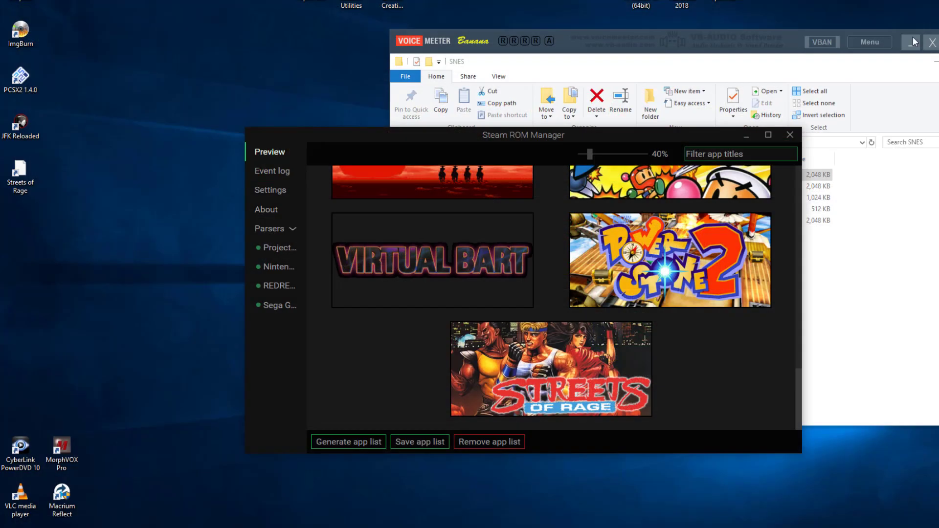
key("super+Down")
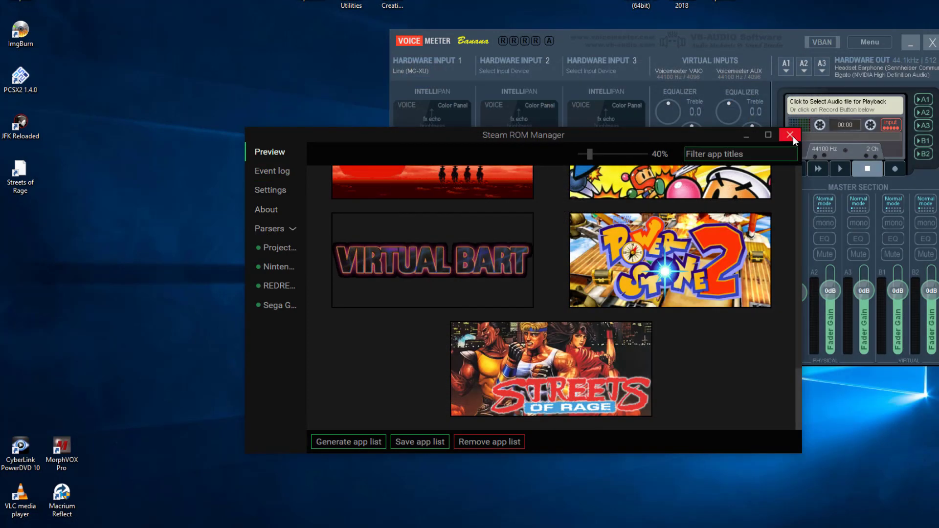
Step: Switch to the Steam library and look through the imported Genesis/Mega Drive, N64 and SNES games, from Streets of Rage to Mario Party 2
left_click(907, 47)
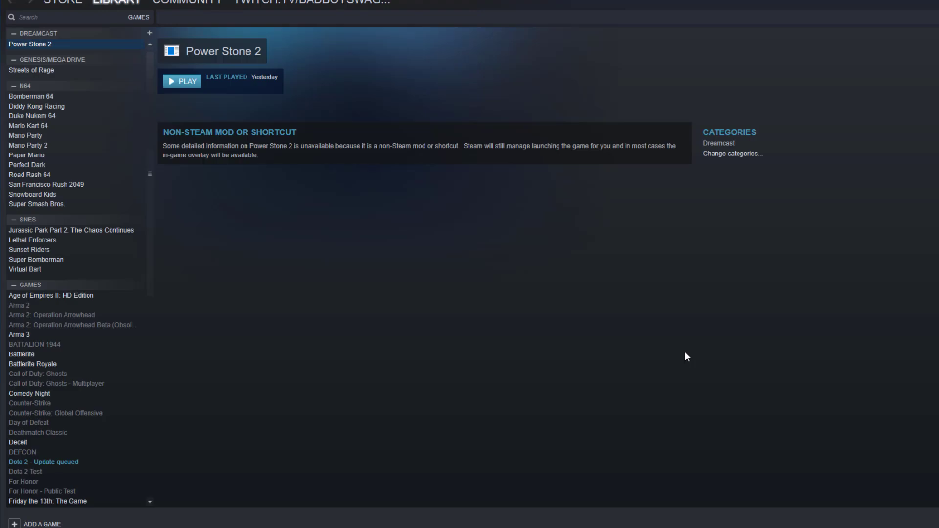
left_click(61, 70)
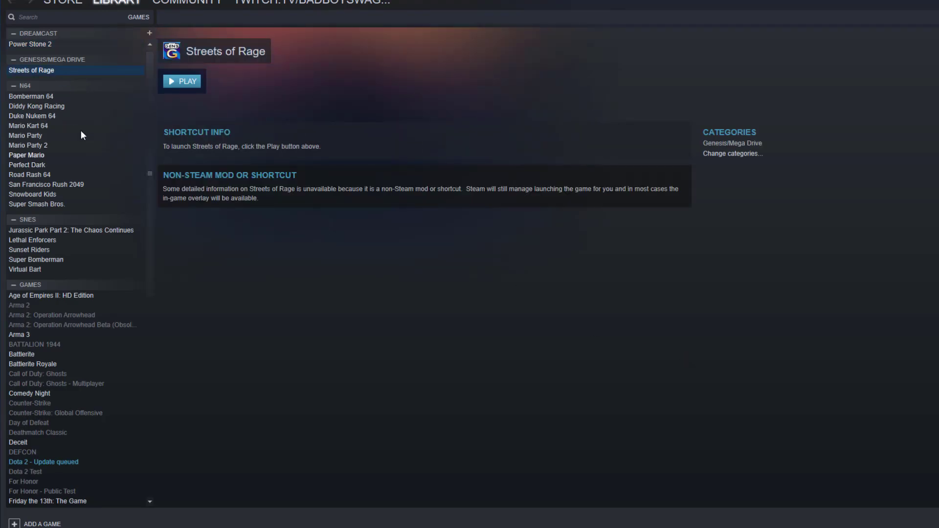
left_click(50, 98)
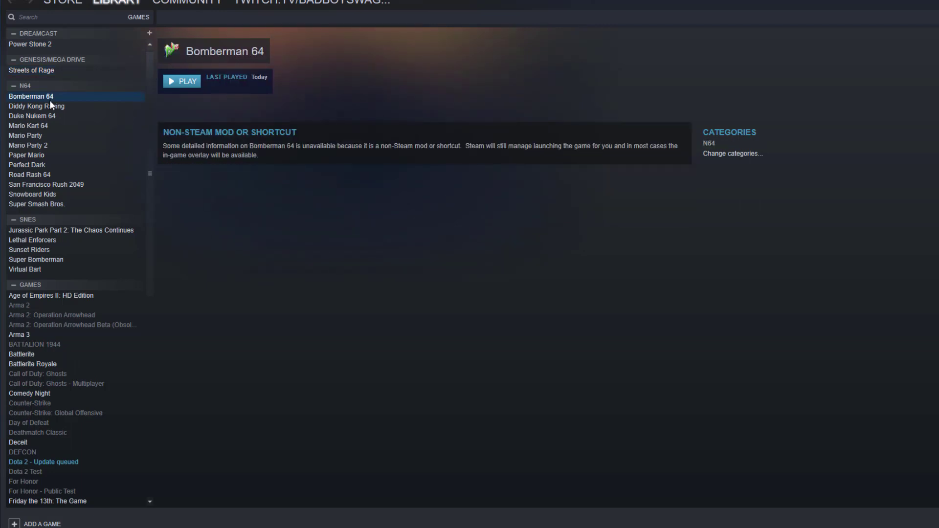
left_click(53, 154)
left_click(46, 252)
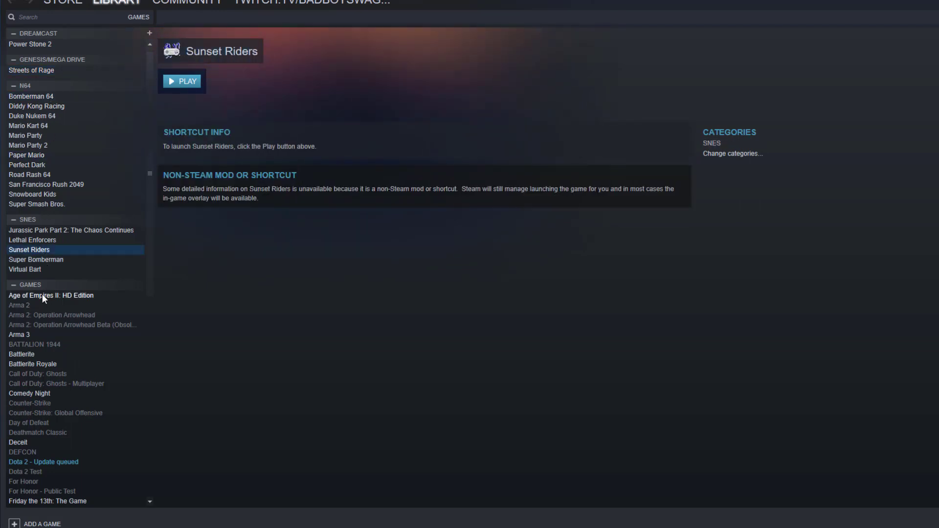
left_click(41, 187)
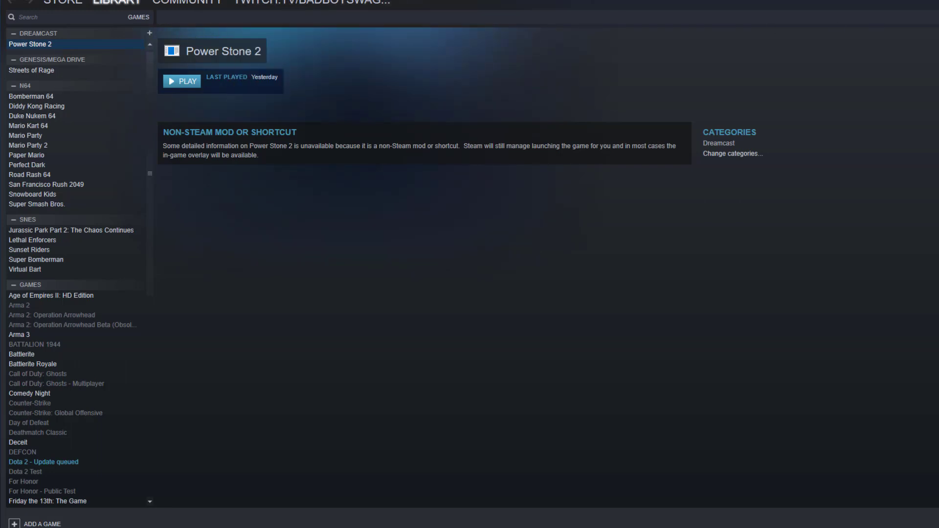
left_click(58, 146)
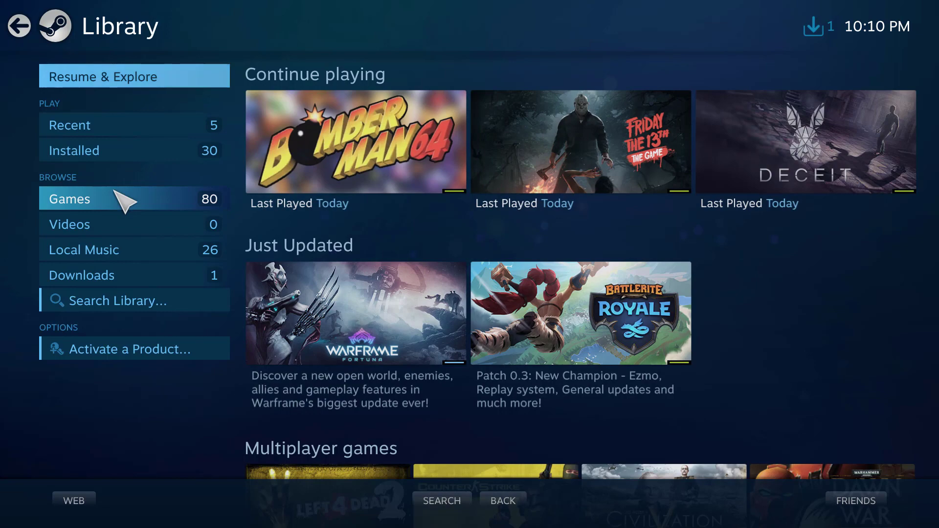
Step: List all games in the Big Picture library and filter them by the N64 category
left_click(115, 192)
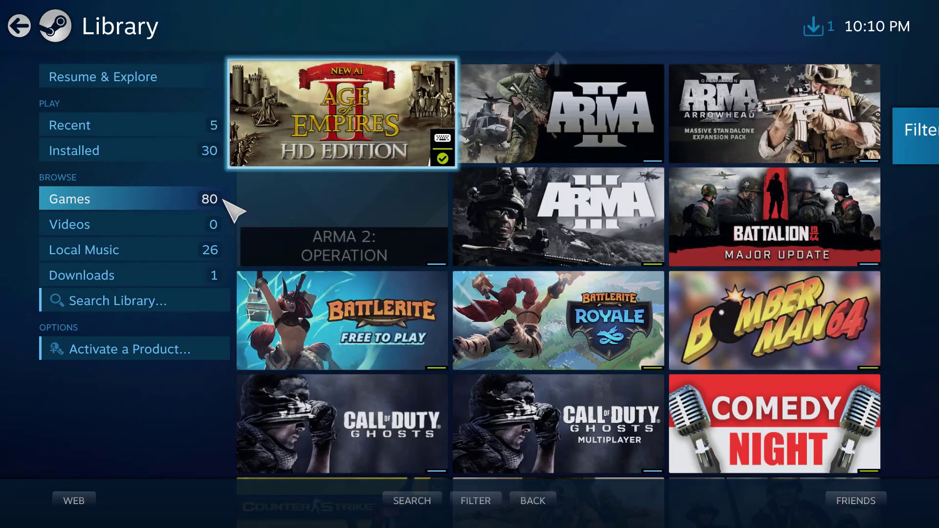
left_click(847, 169)
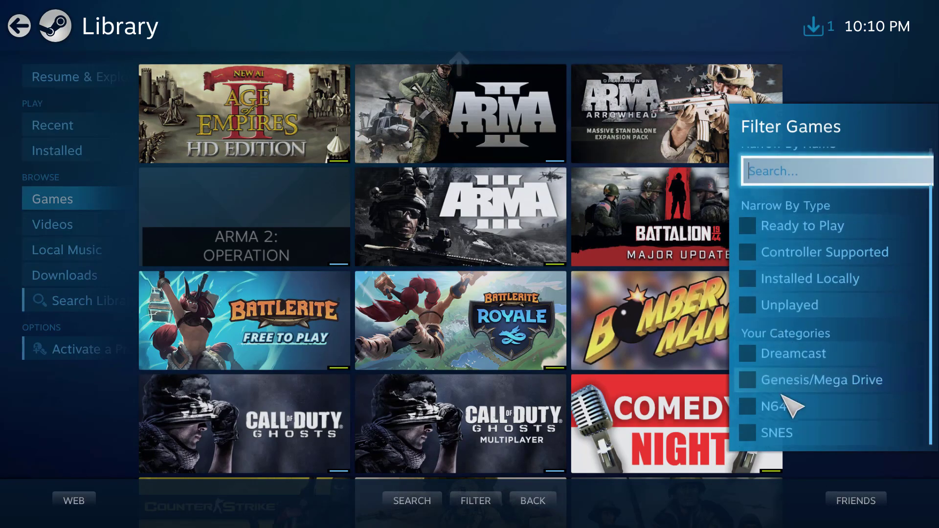
left_click(782, 407)
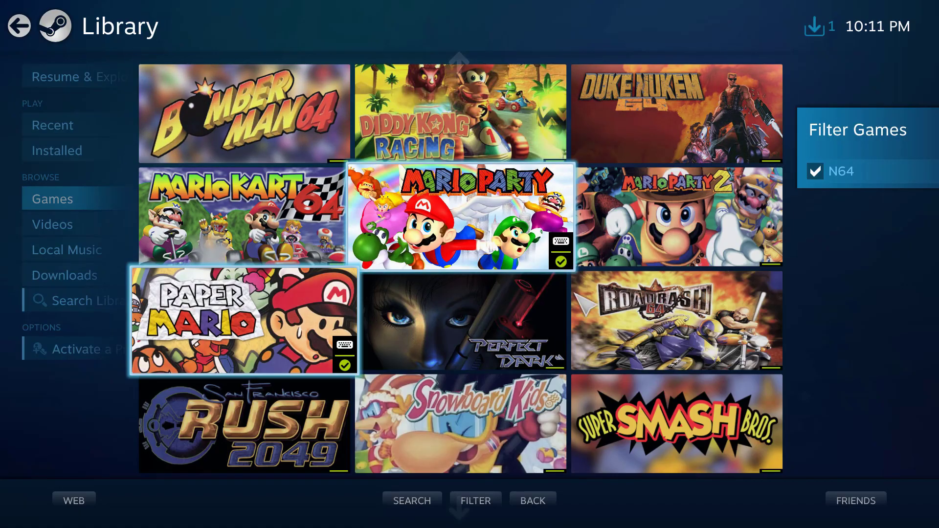
Step: Examine the artwork of the filtered N64 games from Bomberman 64 down to Super Smash Bros
key("Down")
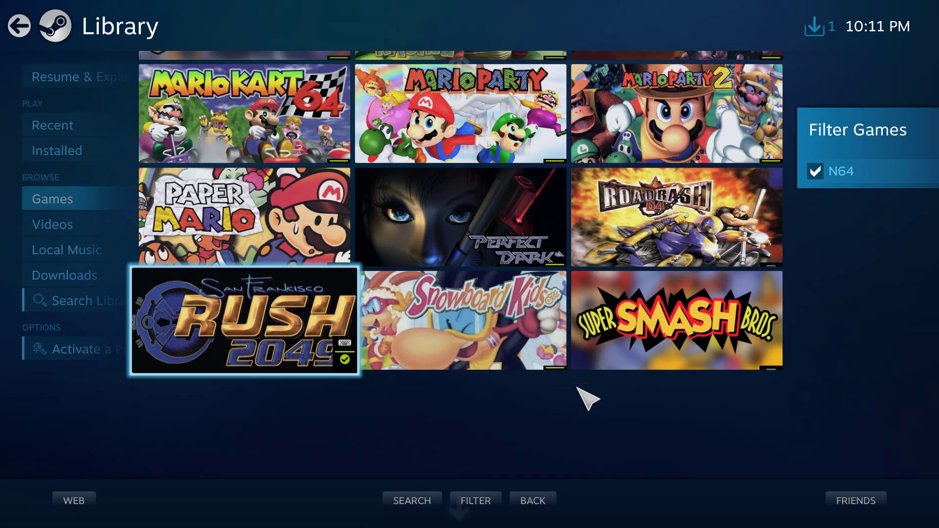
key("Up")
key("Up")
key("Up")
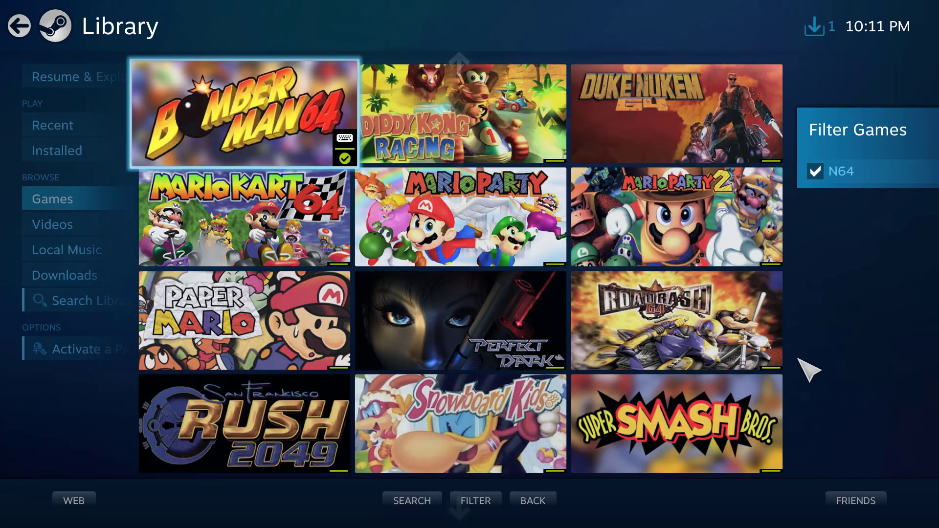
key("Down")
key("Down")
key("Down")
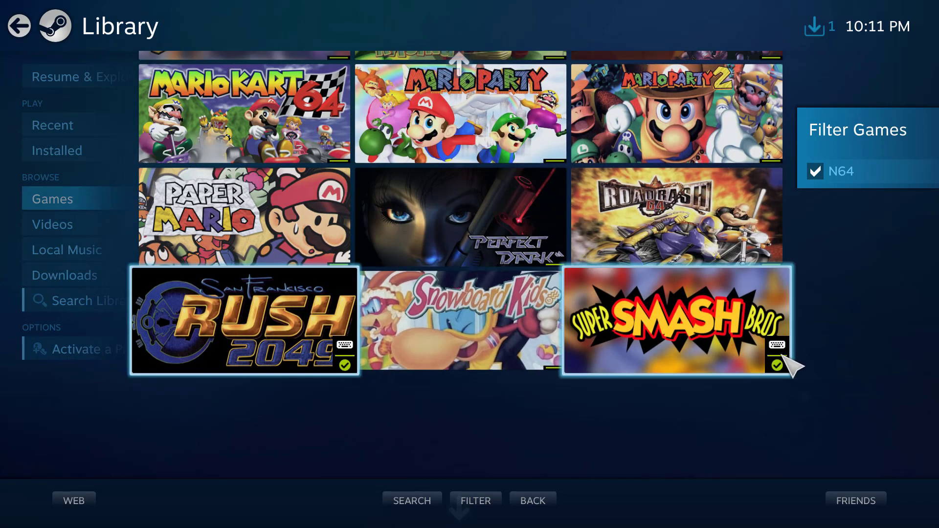
key("Up")
key("Up")
key("Up")
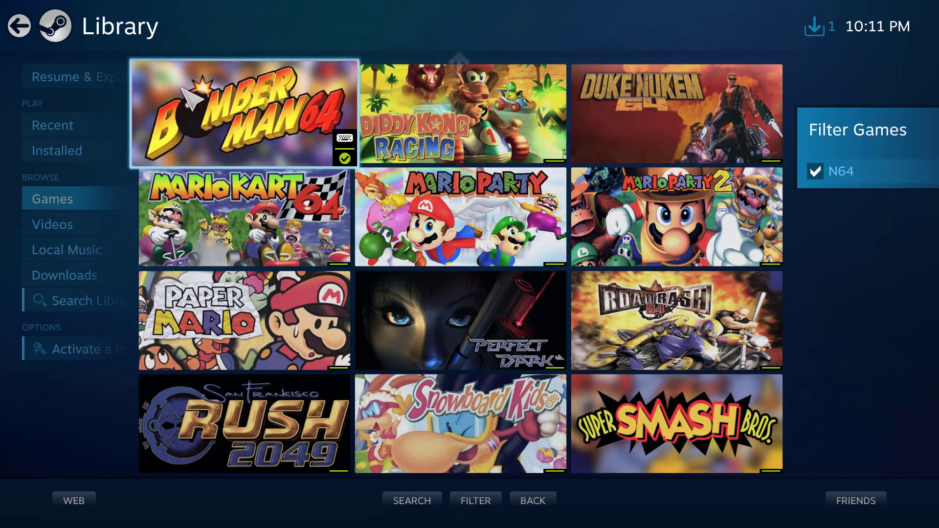
Step: Exit Big Picture mode and show the Steam library in its detail view with the categorised game list
left_click(18, 30)
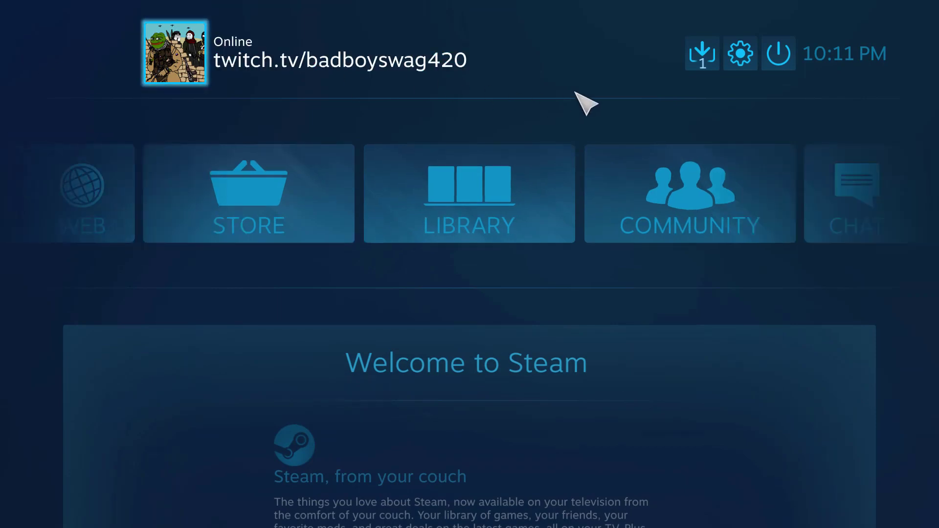
left_click(778, 51)
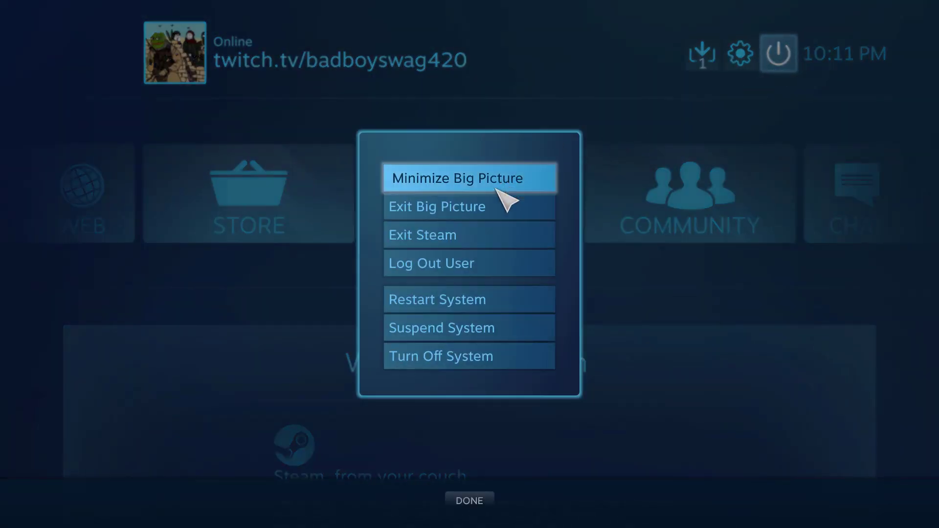
left_click(481, 205)
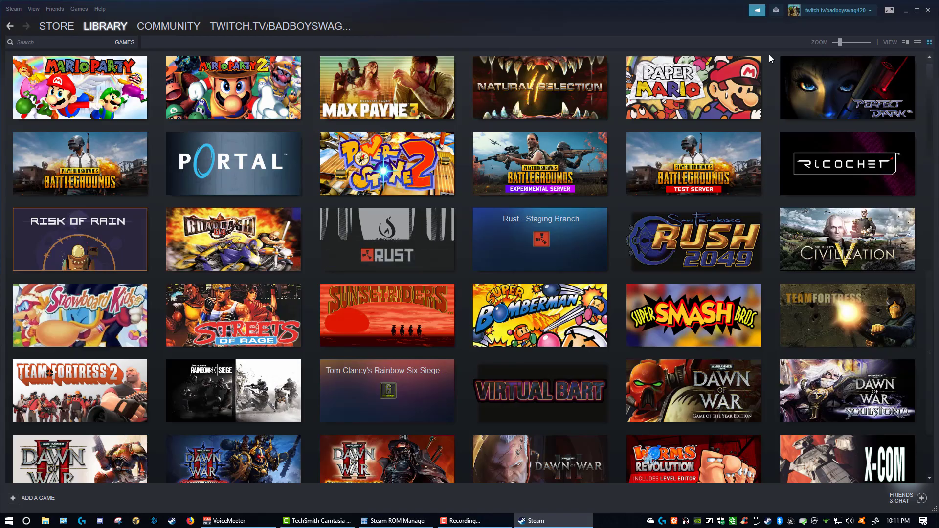
left_click(906, 42)
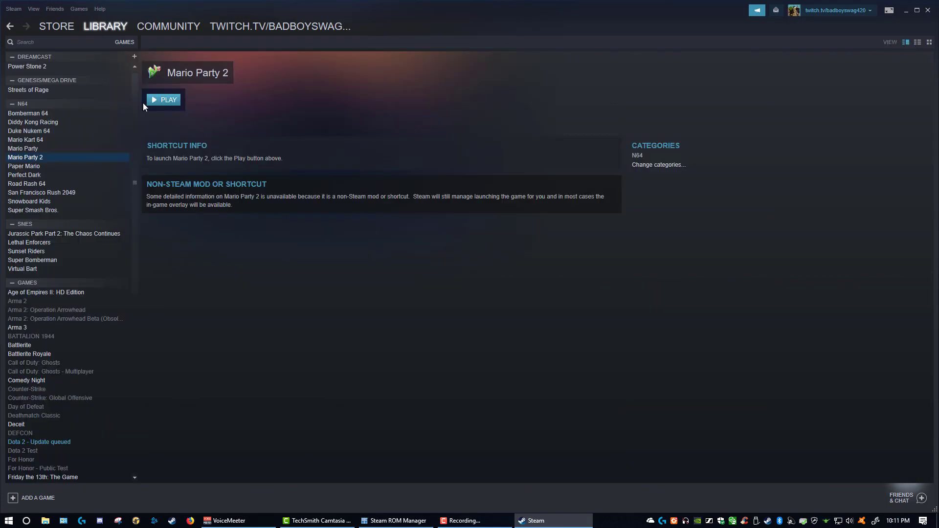
Step: Launch Streets of Rage from the Genesis/Mega Drive category, and reposition and enlarge the Gens+ emulator window
left_click(49, 90)
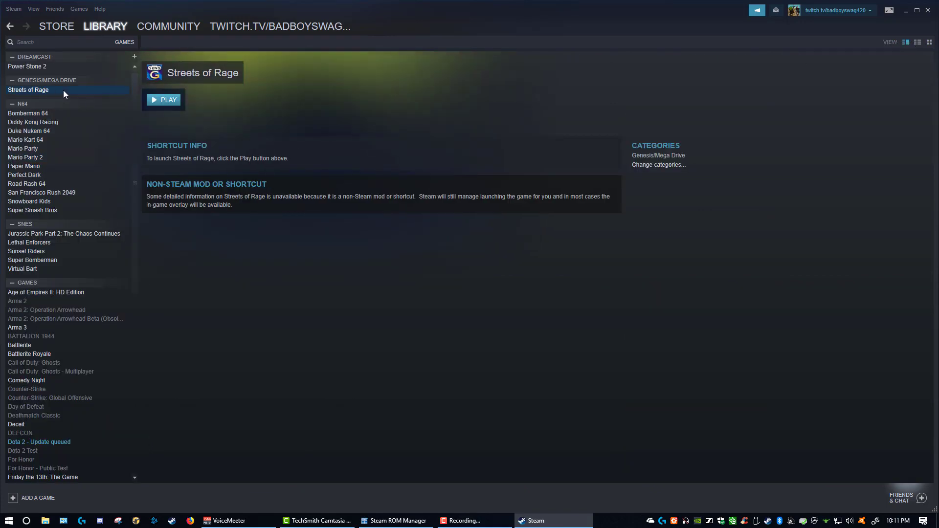
double_click(65, 92)
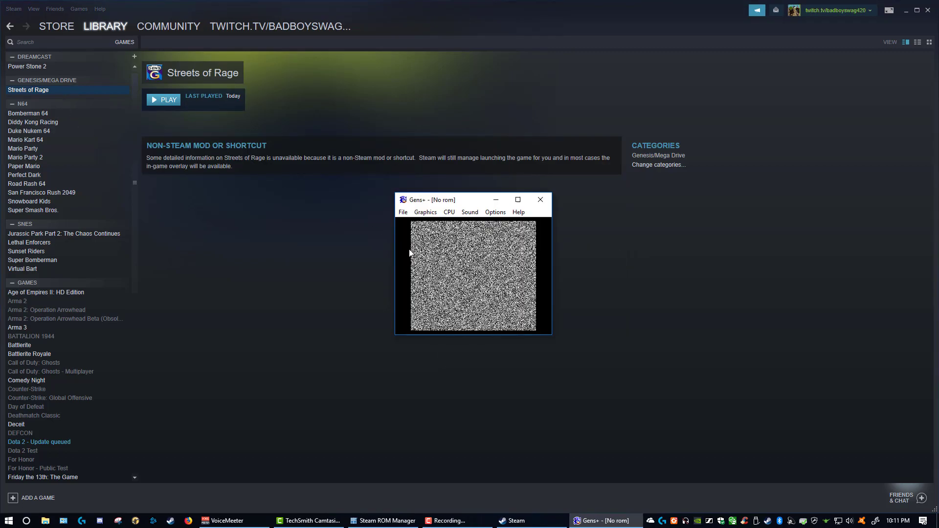
left_click_drag(420, 199, 358, 178)
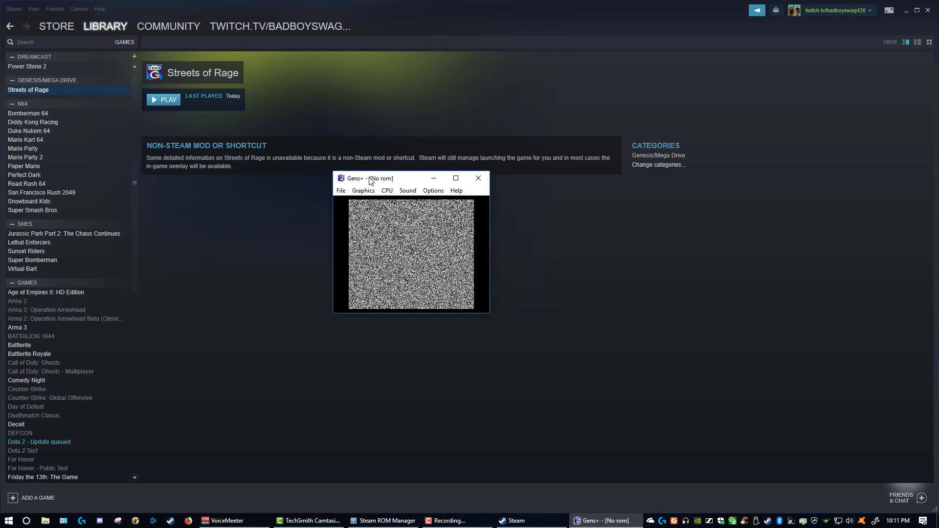
left_click_drag(490, 314, 618, 380)
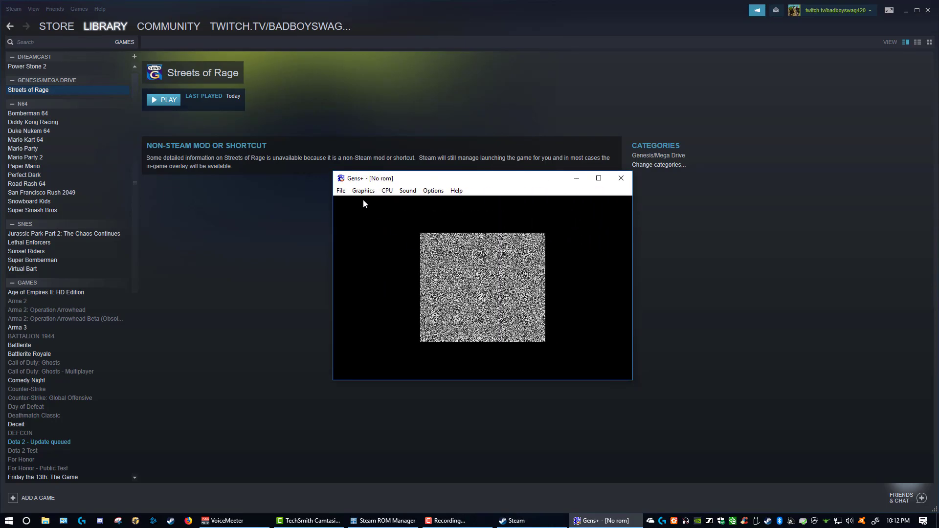
Step: Set the Roms directory in the Gens+ configuration to the Roms folder inside E:\Roms & Emulators and save it
left_click(341, 191)
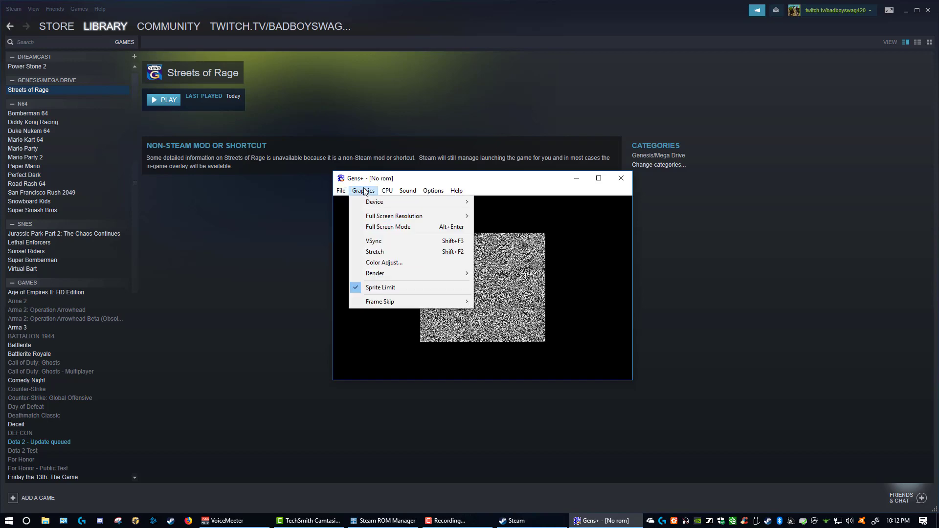
mouse_move(407, 192)
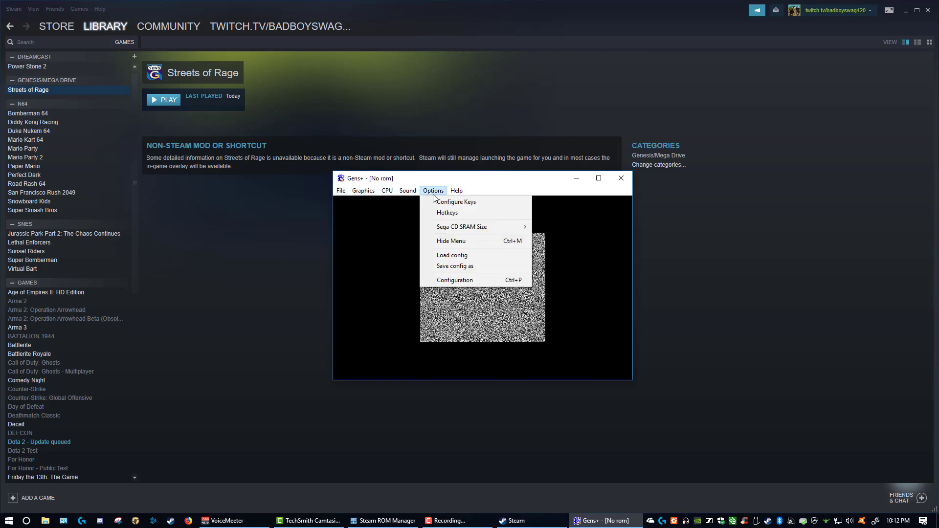
left_click(457, 280)
left_click(437, 182)
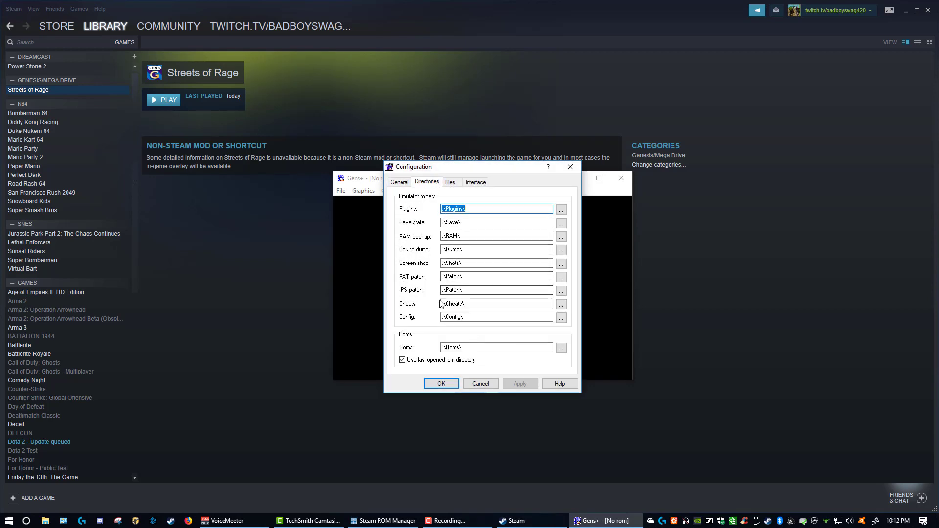
left_click(561, 350)
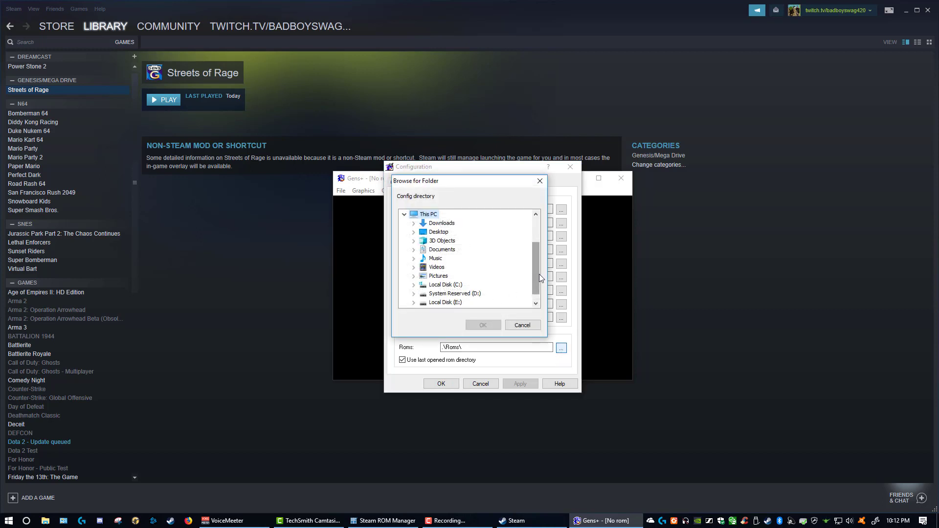
scroll(540, 279, "down", 1)
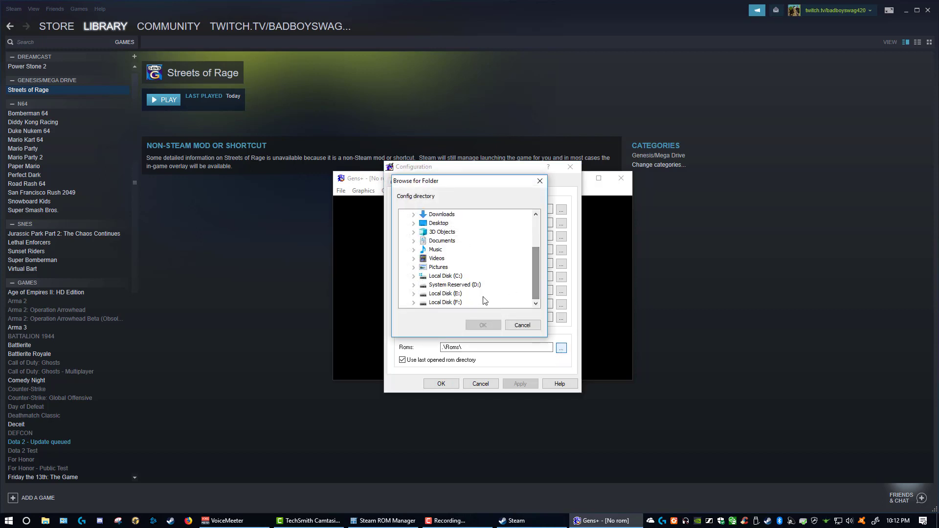
left_click(412, 294)
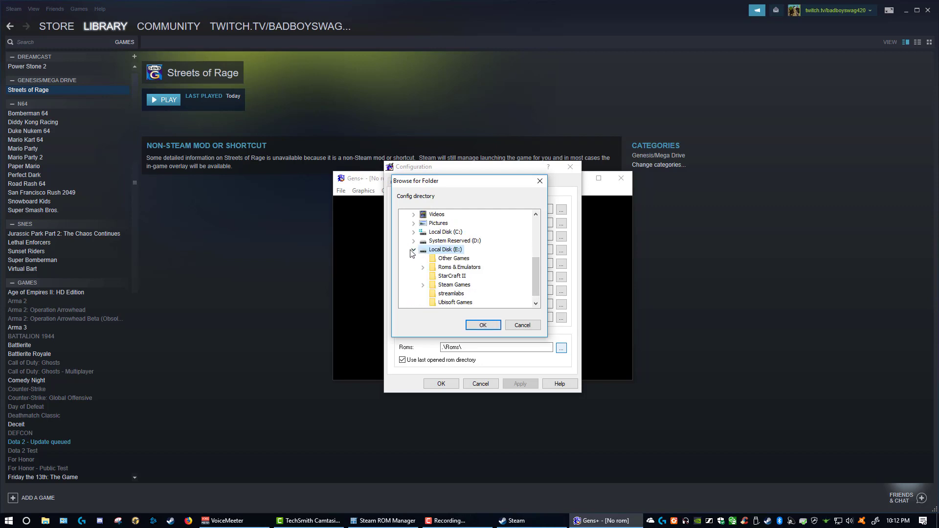
left_click(460, 268)
left_click(423, 267)
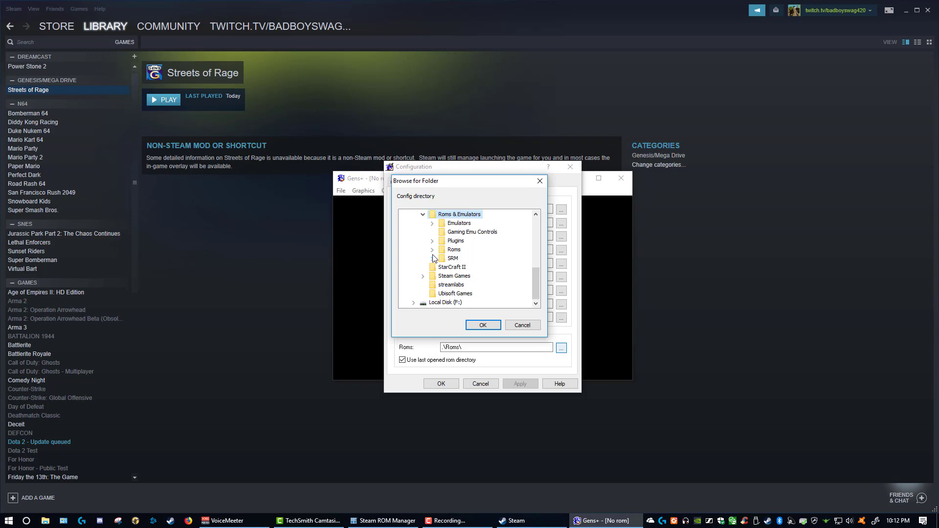
left_click(432, 250)
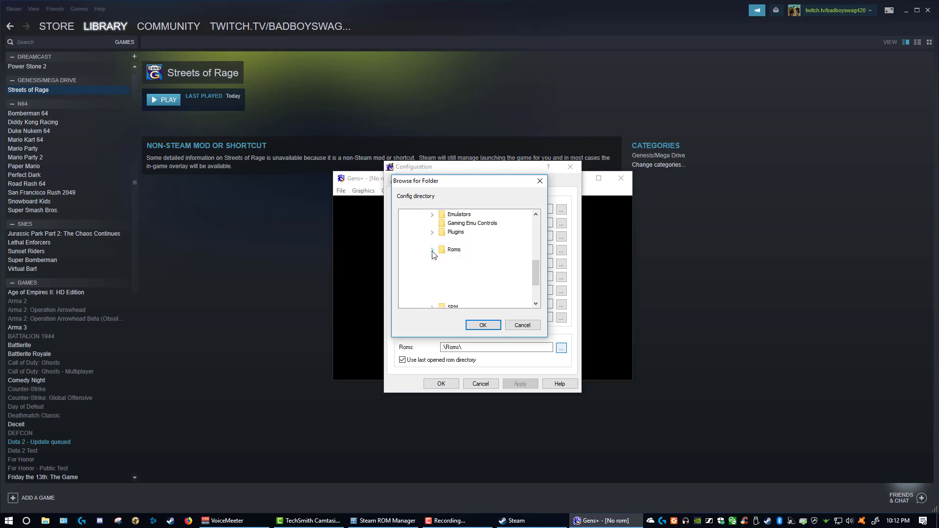
left_click(478, 326)
left_click(512, 388)
left_click(441, 383)
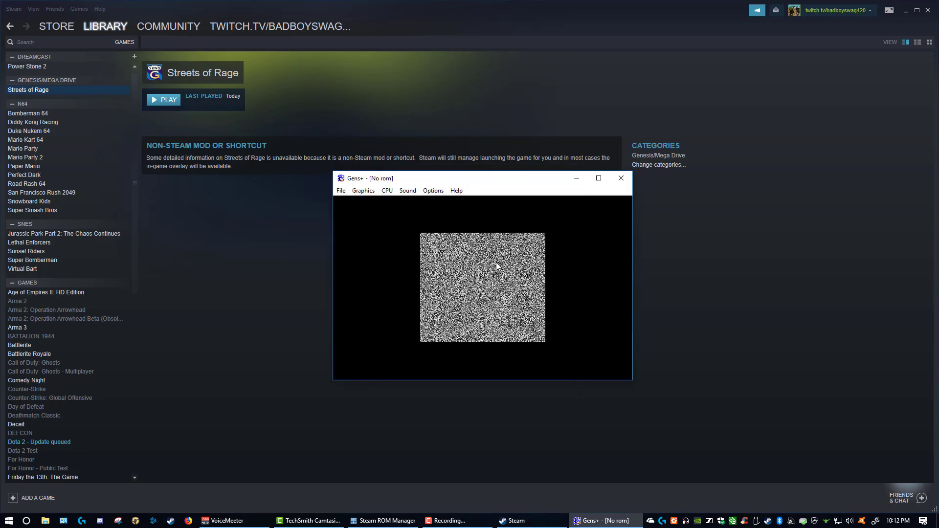
Step: Close Gens+ and launch Streets of Rage again from the Steam library
left_click(621, 179)
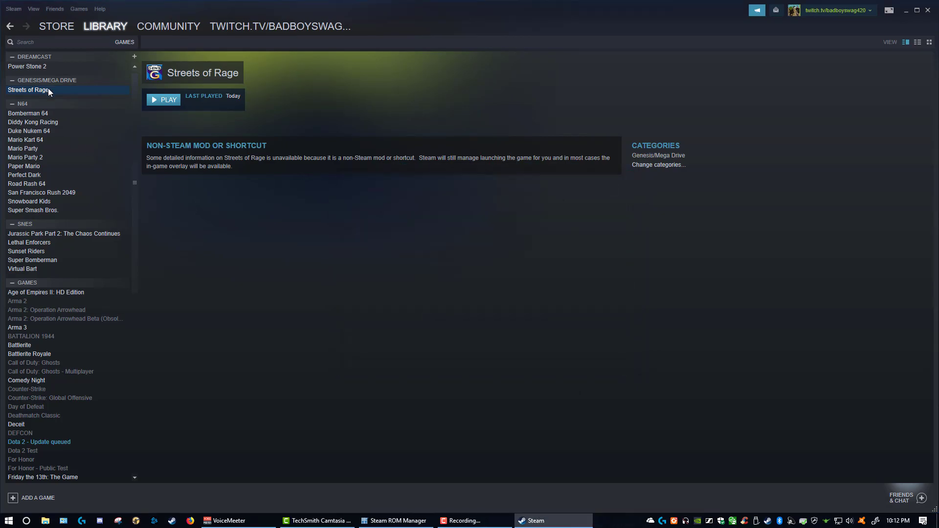
double_click(49, 91)
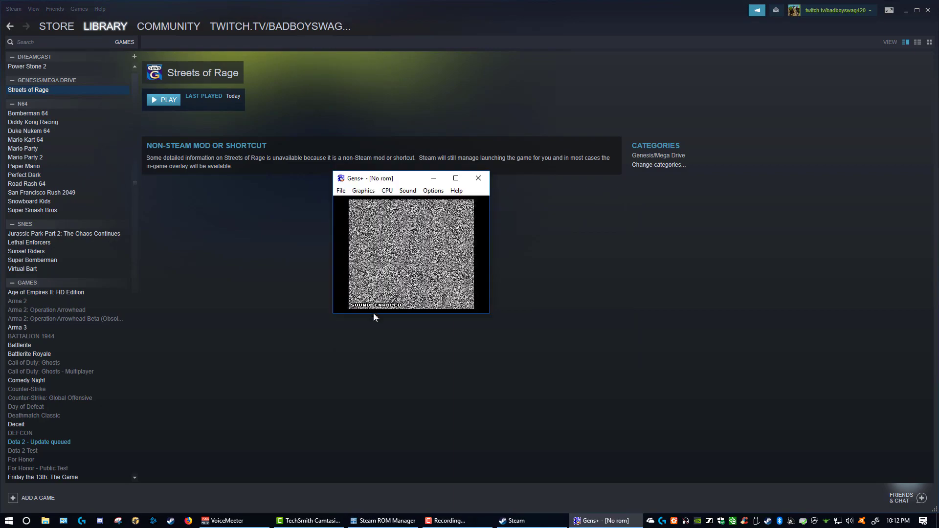
double_click(394, 177)
double_click(337, 8)
left_click_drag(364, 170, 379, 180)
Step: Turn off "Use last opened rom directory" in the Gens+ directory configuration and save it
left_click(385, 190)
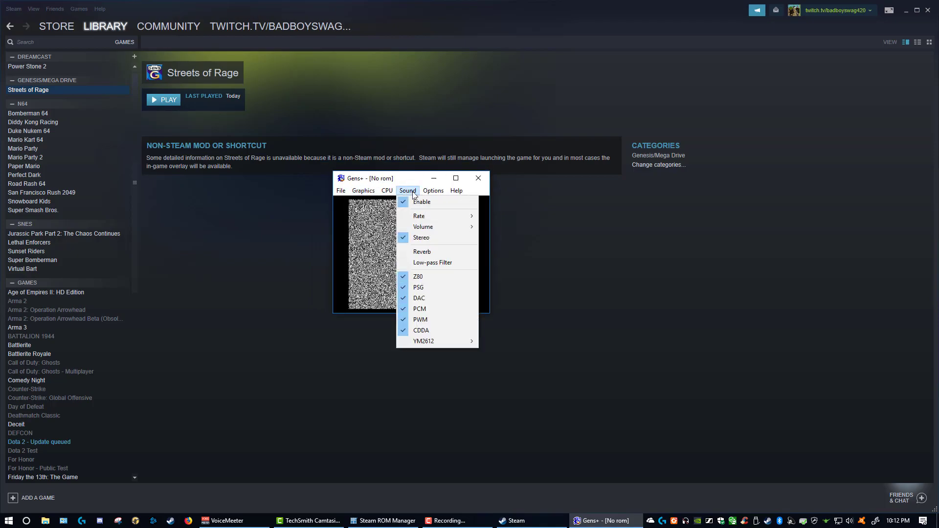
mouse_move(433, 192)
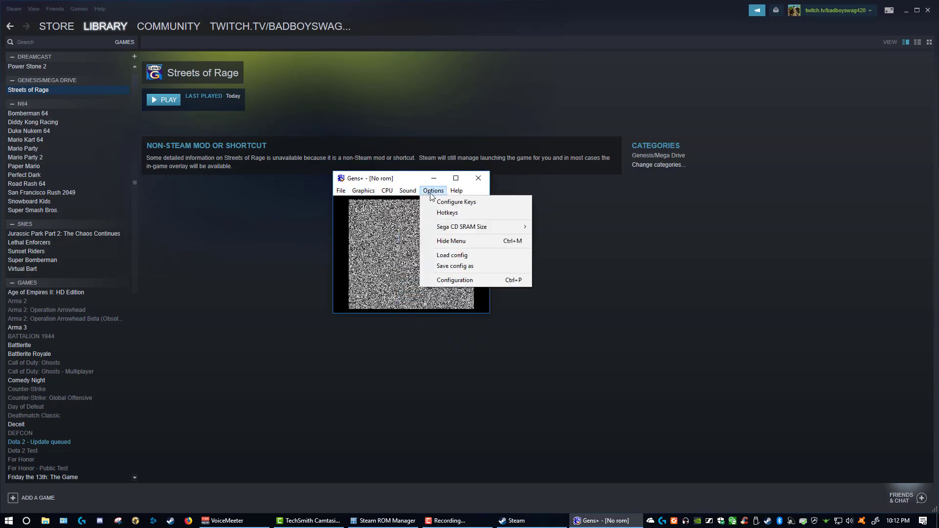
left_click(455, 281)
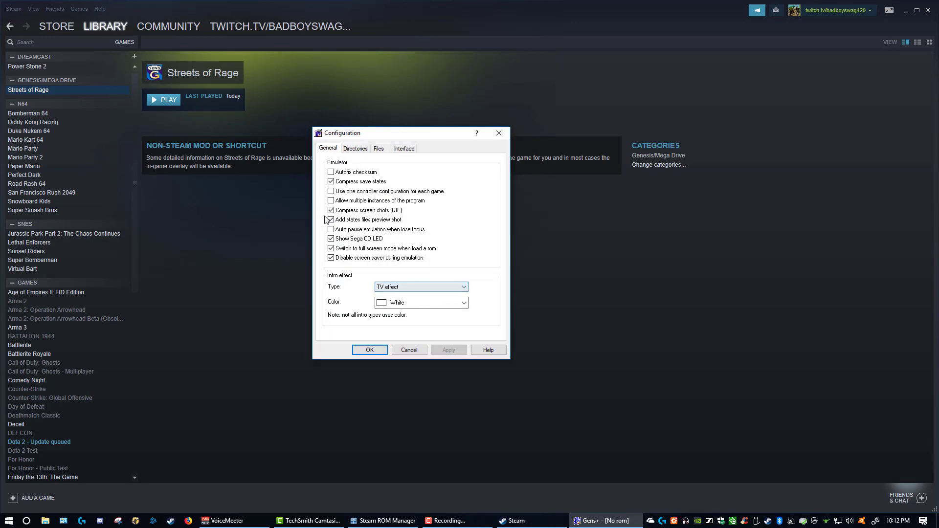
left_click(355, 148)
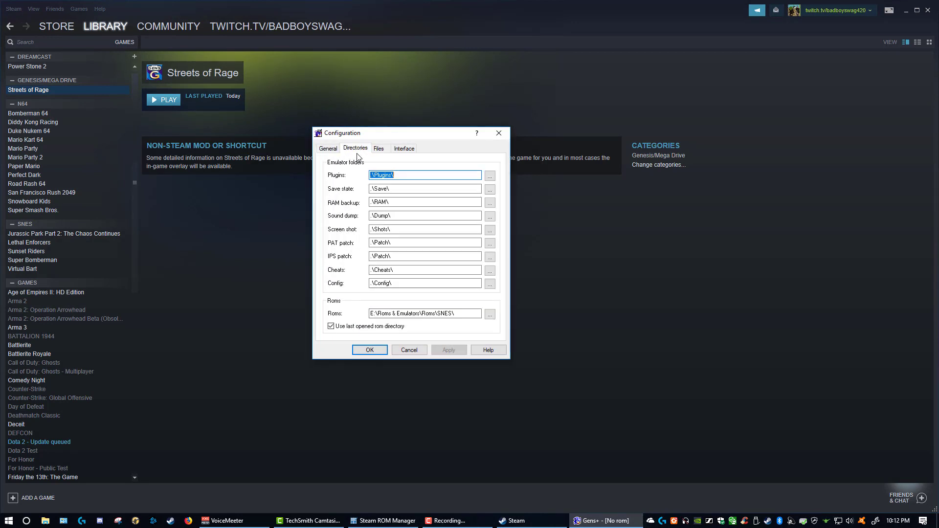
left_click(367, 331)
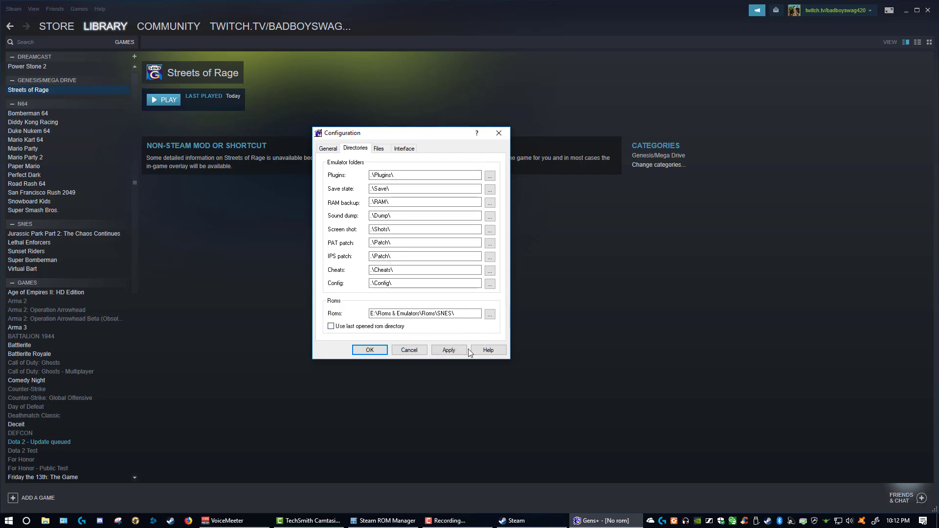
left_click(448, 350)
left_click(376, 349)
Step: Check which folder the Gens+ ROM opening dialog starts in, and cancel the dialog
left_click(42, 91)
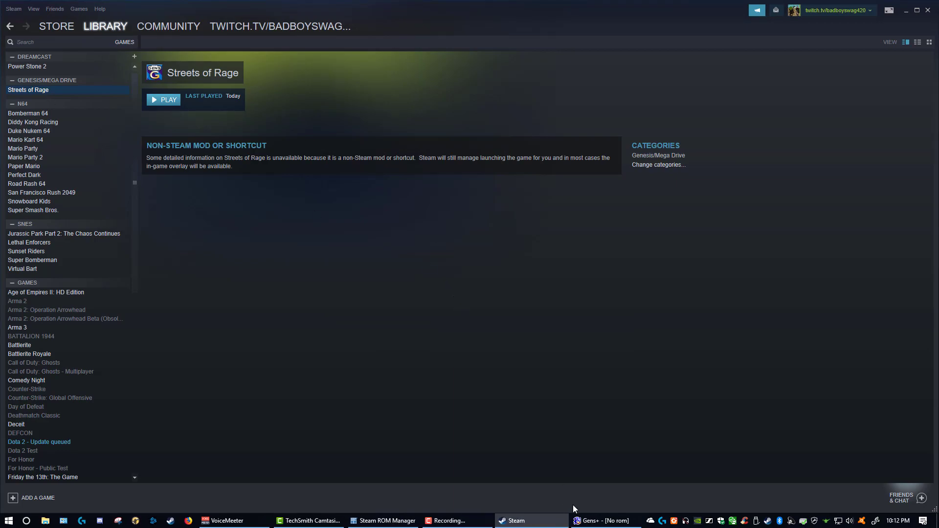
left_click(587, 523)
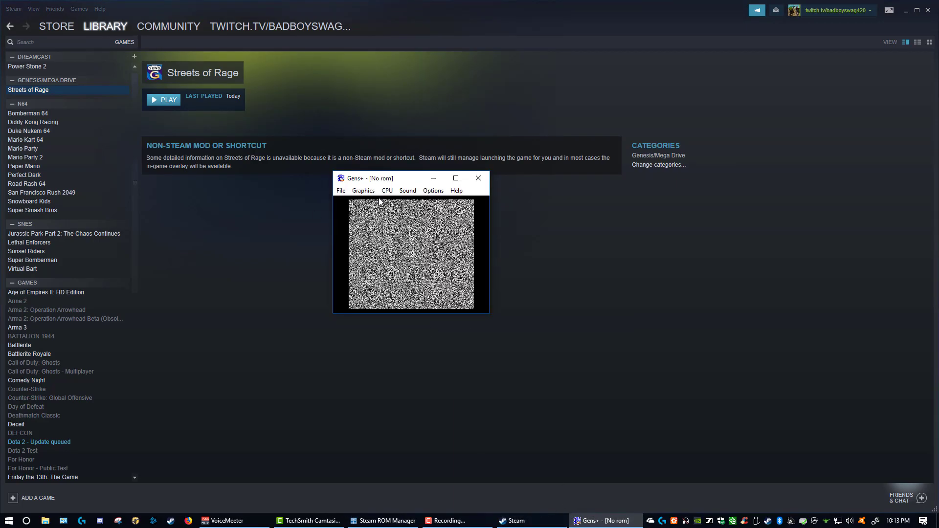
left_click(341, 190)
left_click(354, 201)
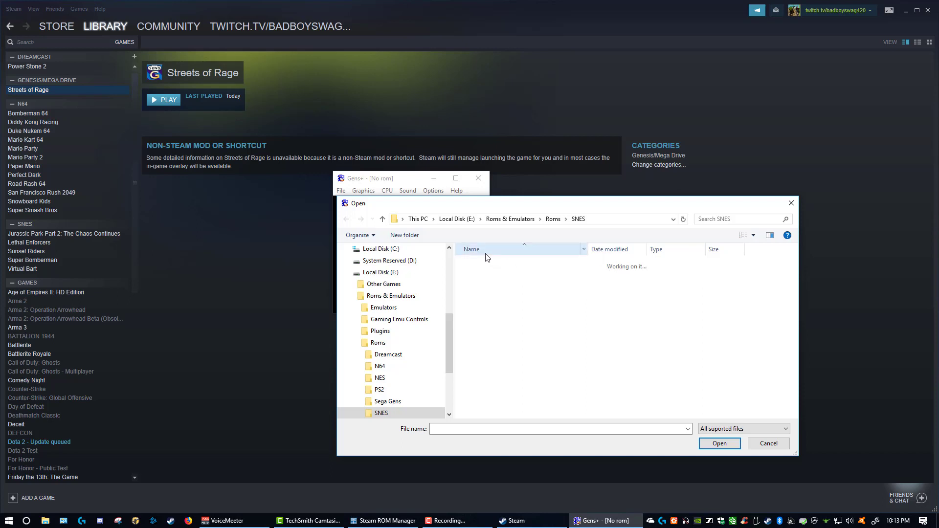
left_click(767, 444)
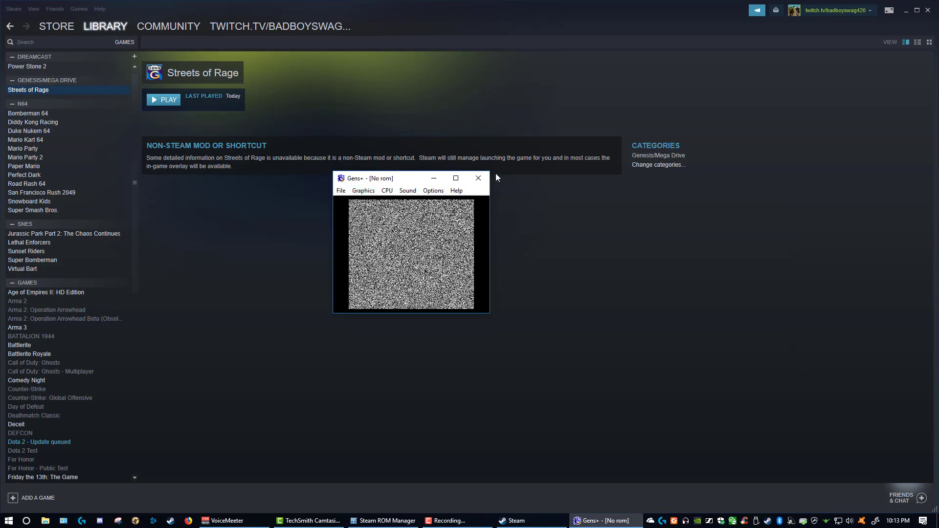
Step: Close Gens+ and launch Bomberman 64 from the N64 category, dismissing the N-Rage plugin message
left_click(478, 178)
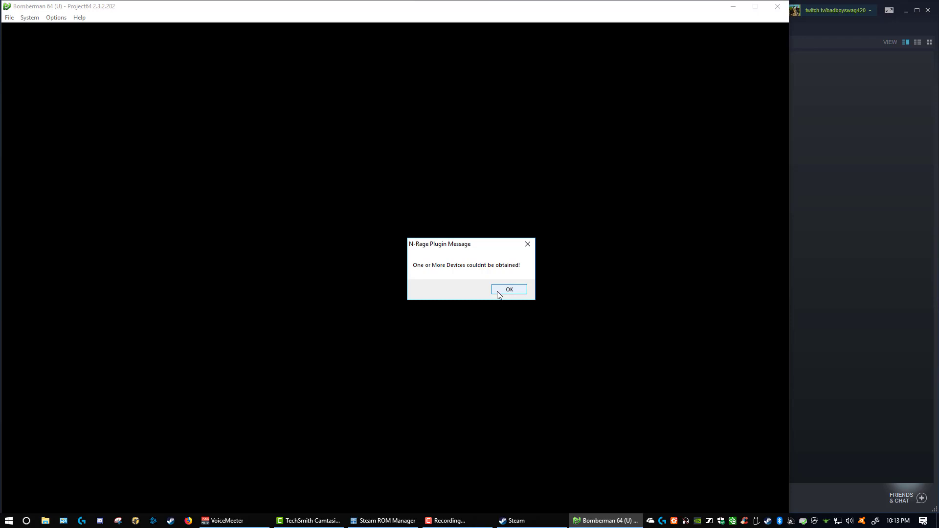
left_click(498, 292)
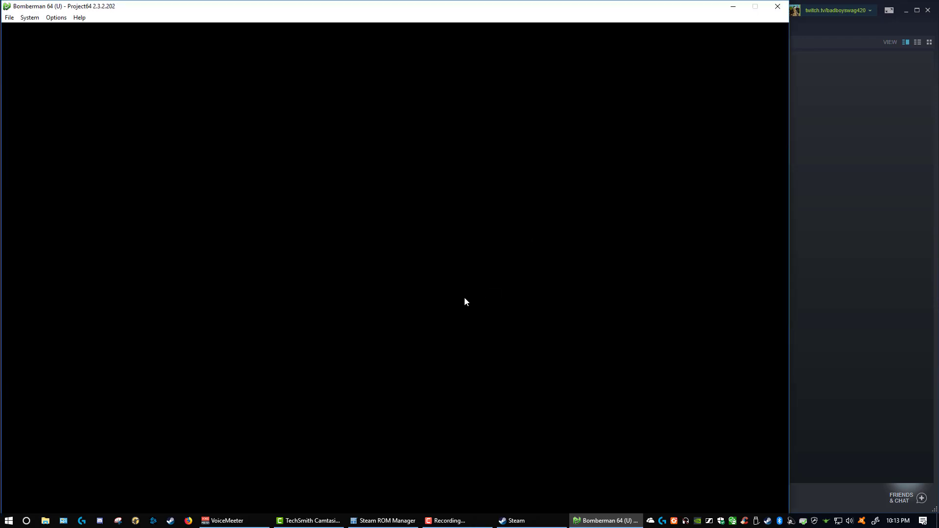
left_click(56, 18)
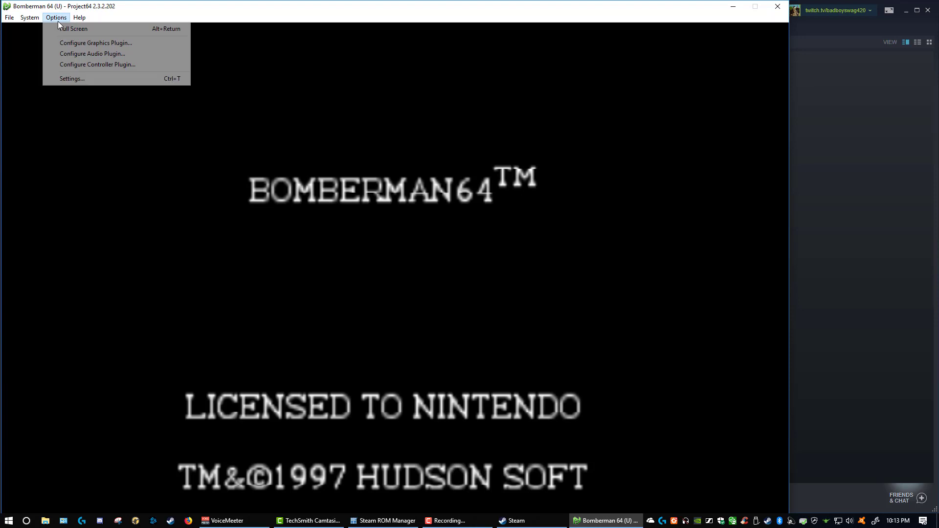
left_click(80, 80)
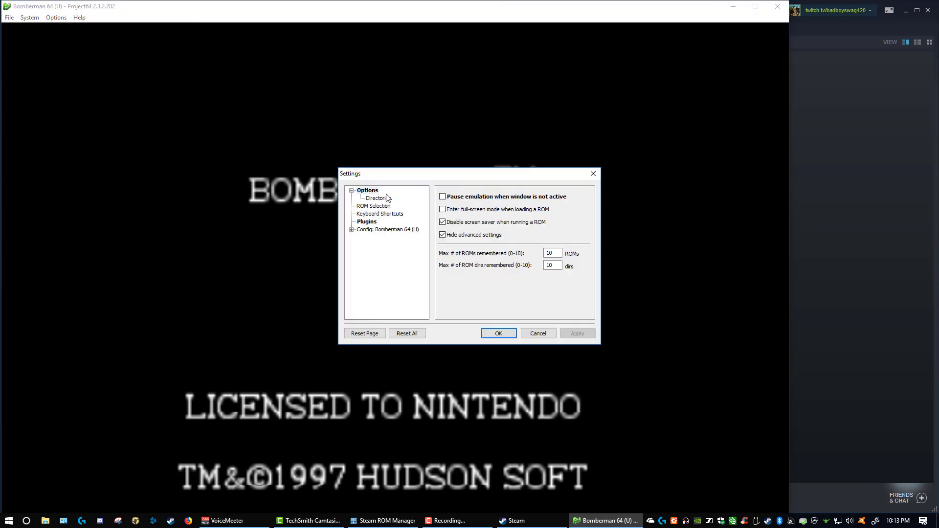
left_click(543, 335)
Step: Review the key assignments of N64-Controller 2 and N64-Controller 1 in the controller plugin configuration, and leave without applying
left_click(67, 17)
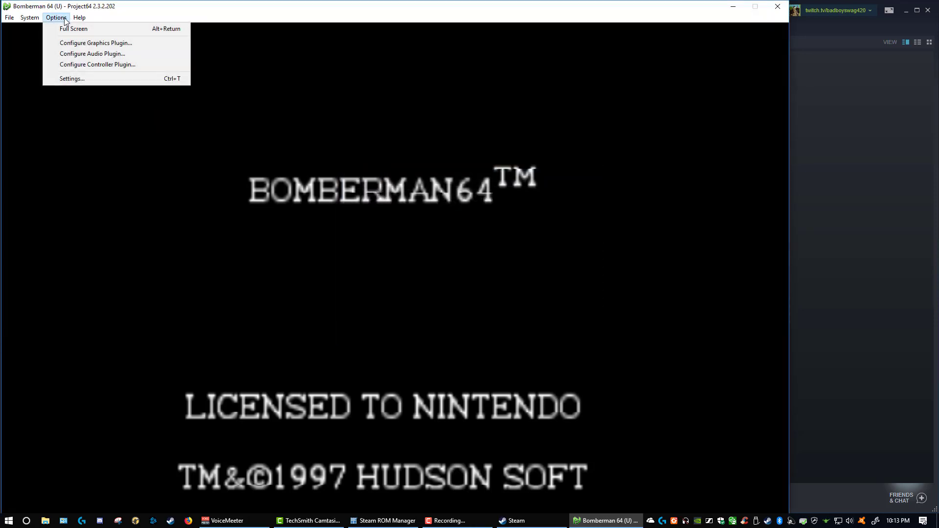
left_click(81, 65)
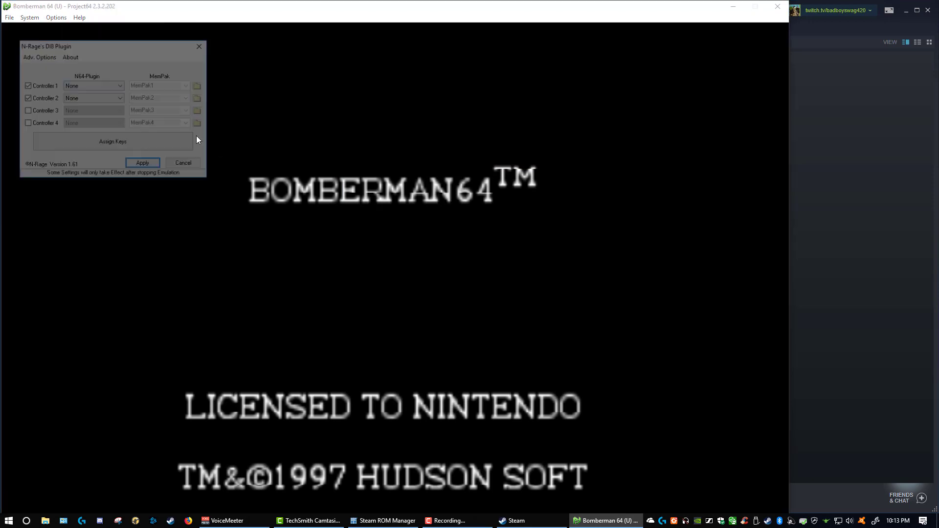
left_click_drag(95, 46, 235, 49)
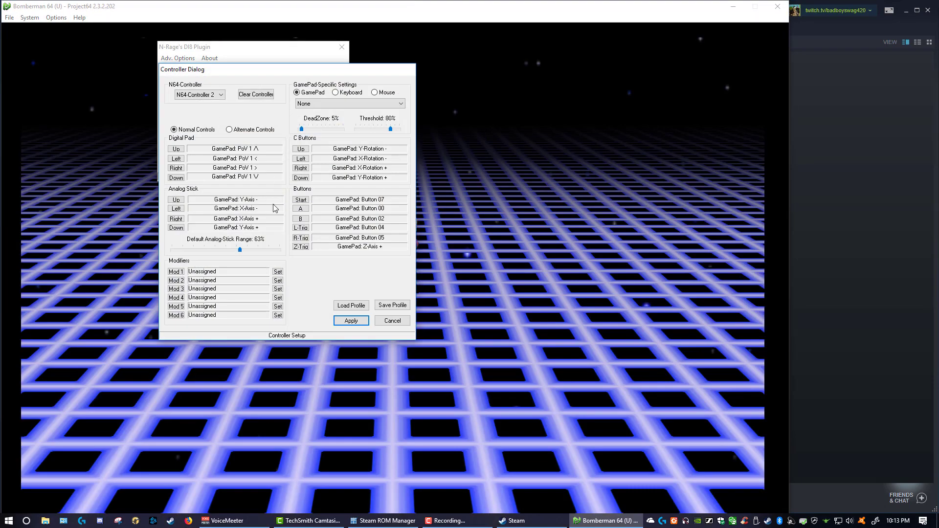
left_click(200, 94)
left_click(195, 102)
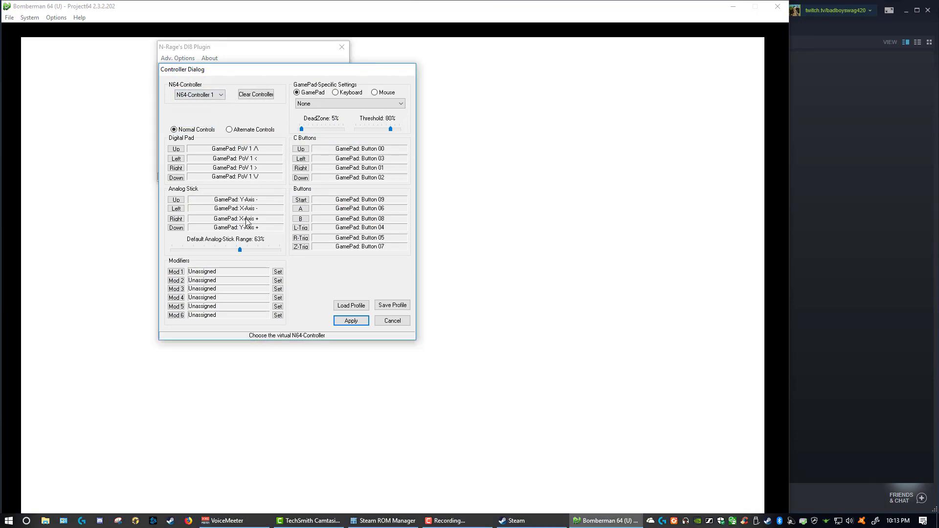
left_click(392, 322)
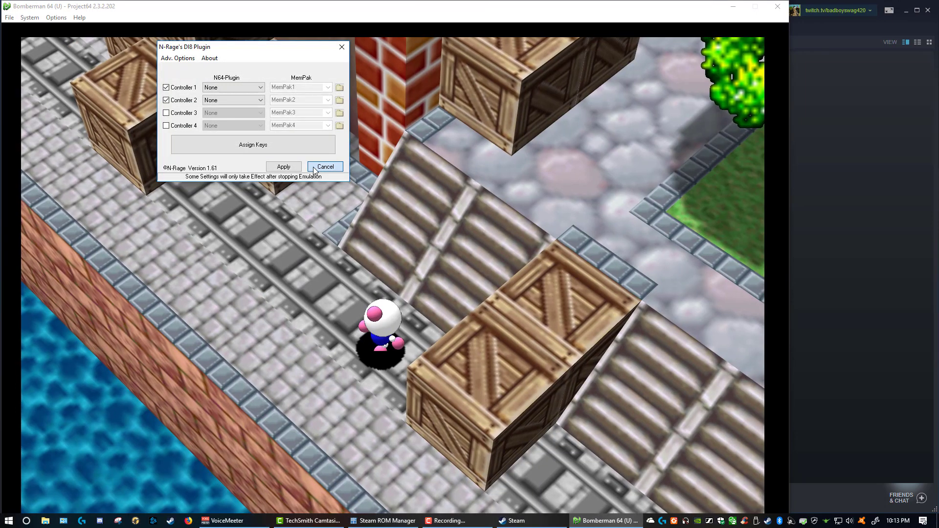
left_click(325, 165)
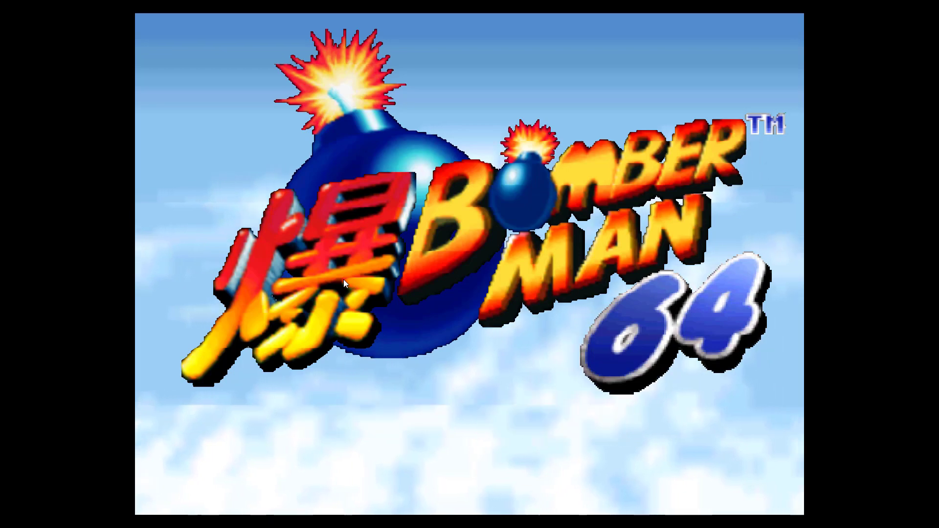
Step: Close Bomberman 64 after leaving full screen, and launch Power Stone 2 from the Dreamcast category
key("alt+Return")
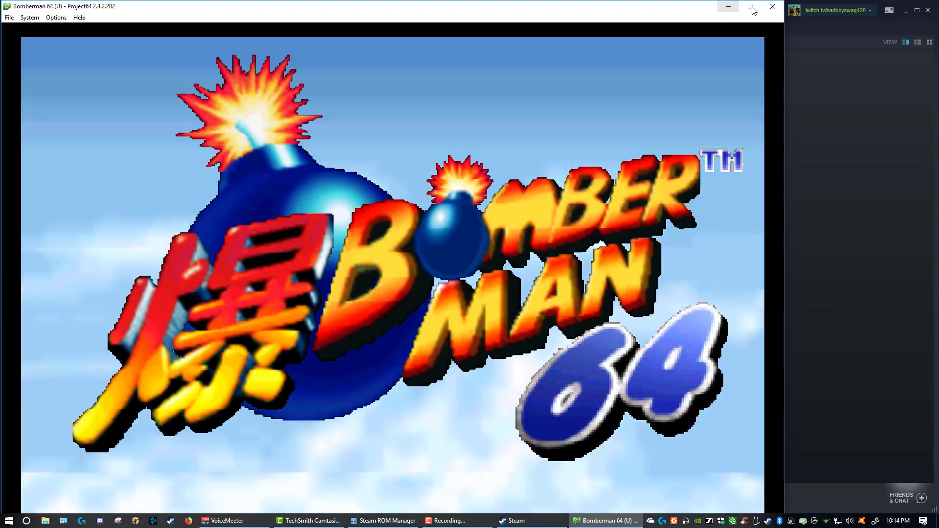
key("alt+F4")
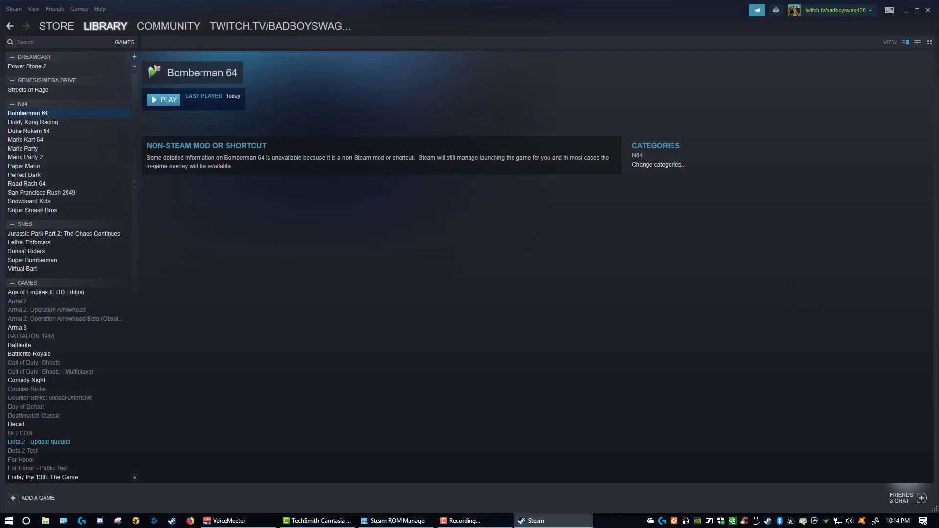
double_click(60, 64)
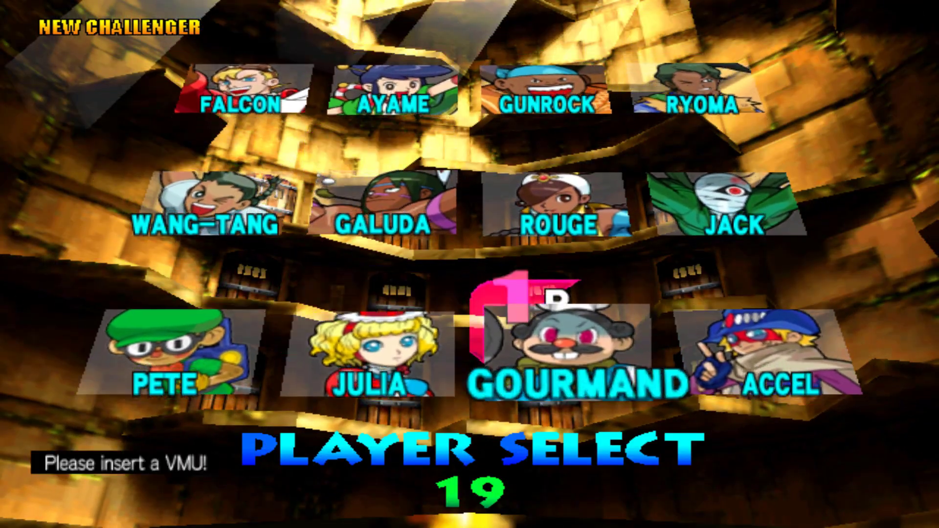
Step: Choose a fighter and a stage in Power Stone 2
key("Left")
key("Left")
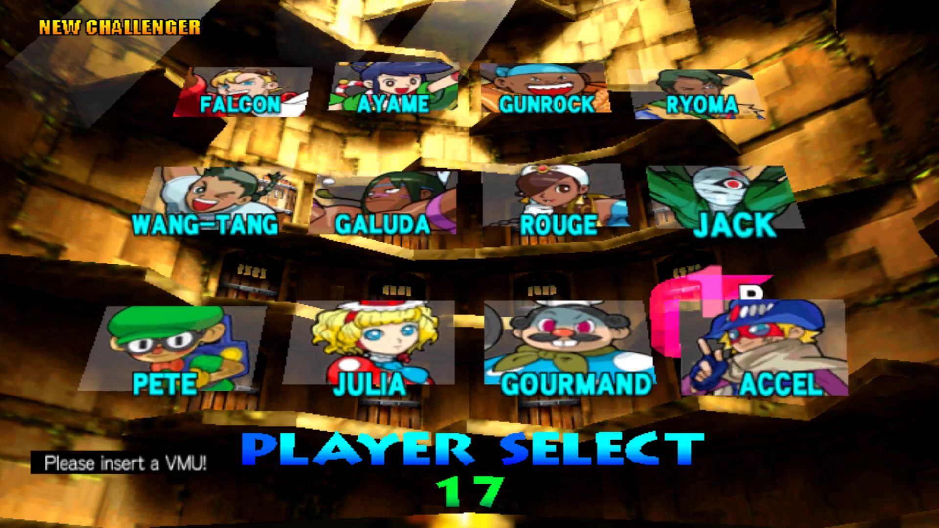
key("Up")
key("Left")
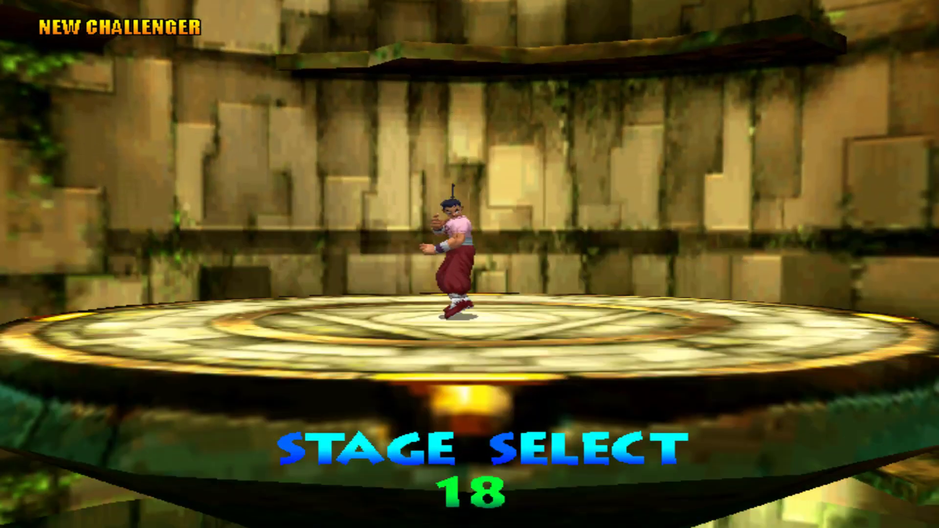
key("Up")
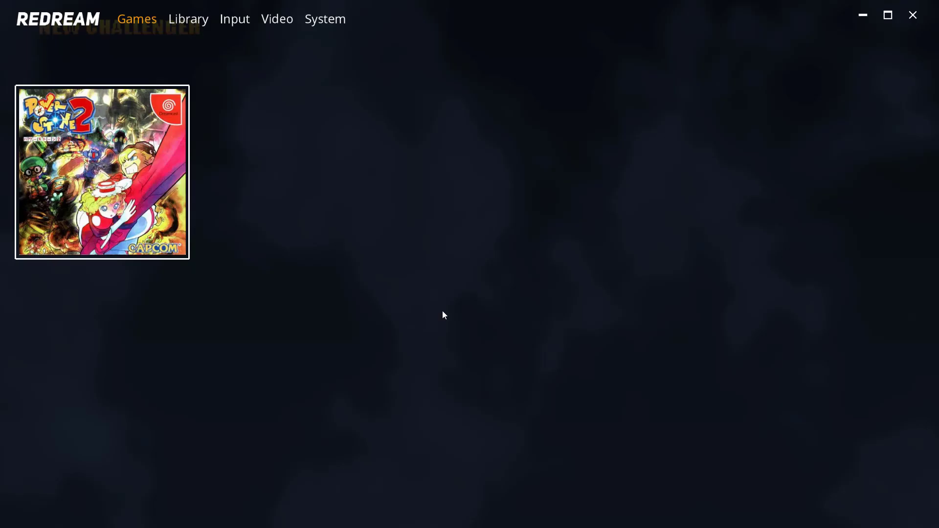
Step: Quit Redream and launch Streets of Rage from the Genesis/Mega Drive category
left_click(912, 15)
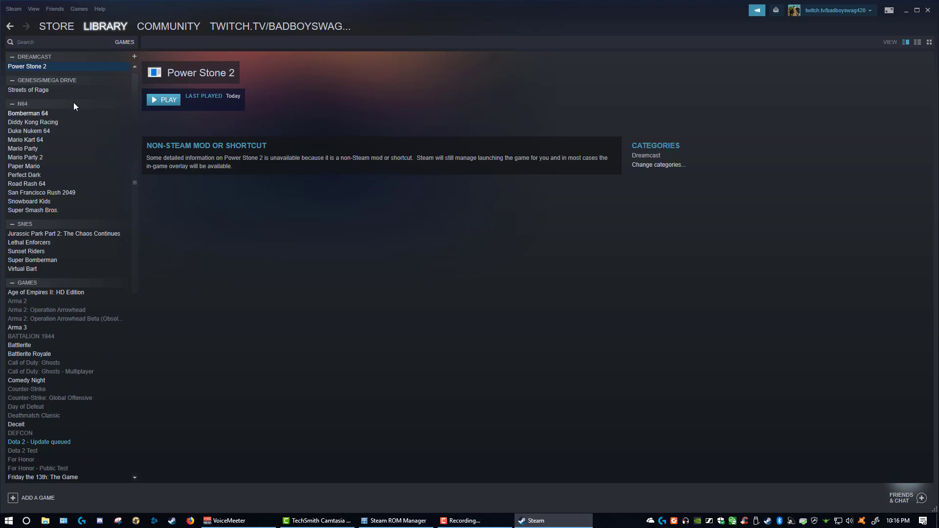
left_click(58, 90)
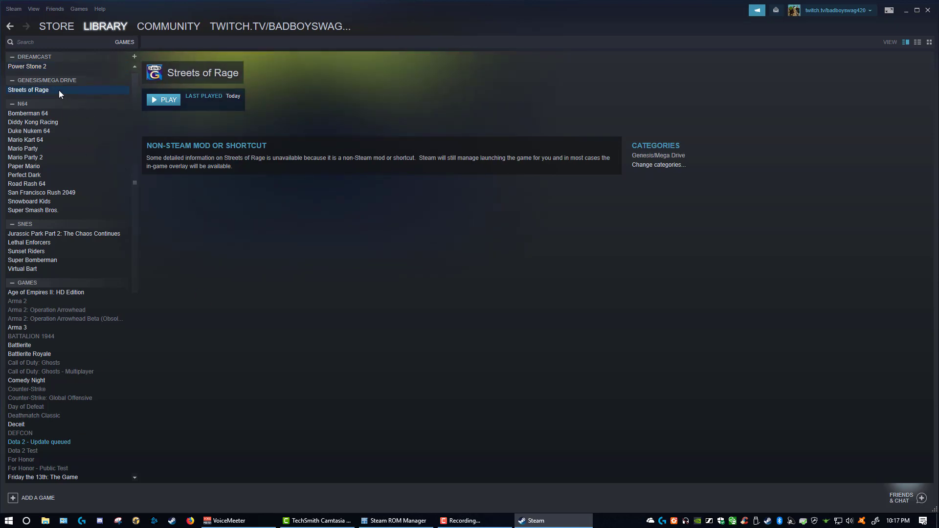
double_click(59, 90)
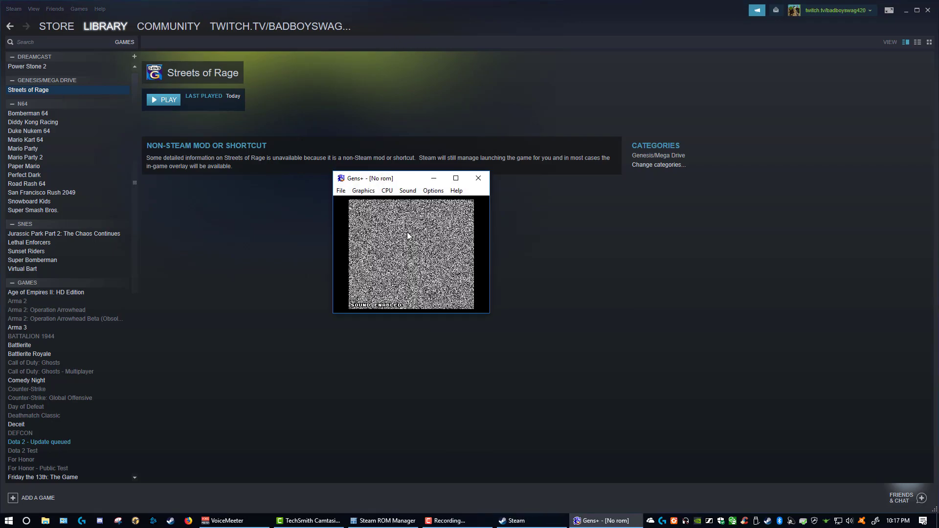
Step: Turn "Use last opened rom directory" back on in the Gens+ directory configuration and save it
left_click(387, 191)
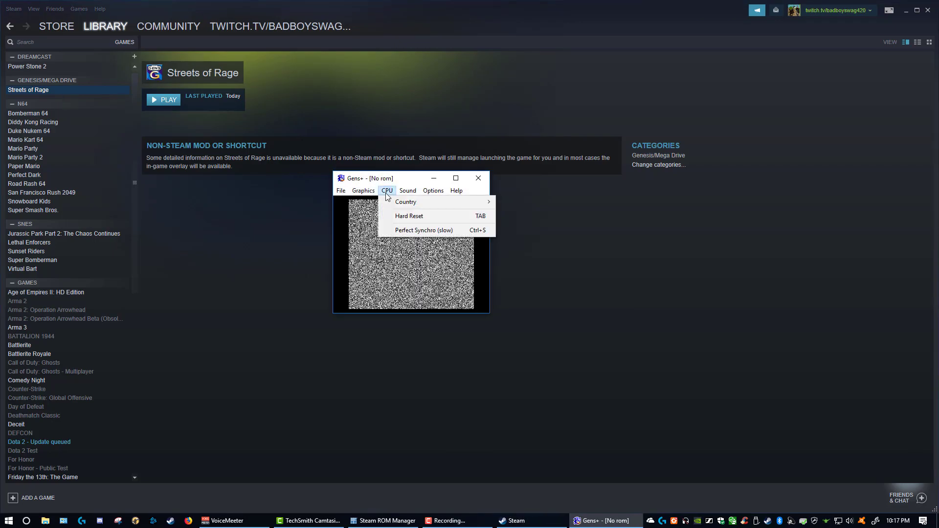
mouse_move(405, 194)
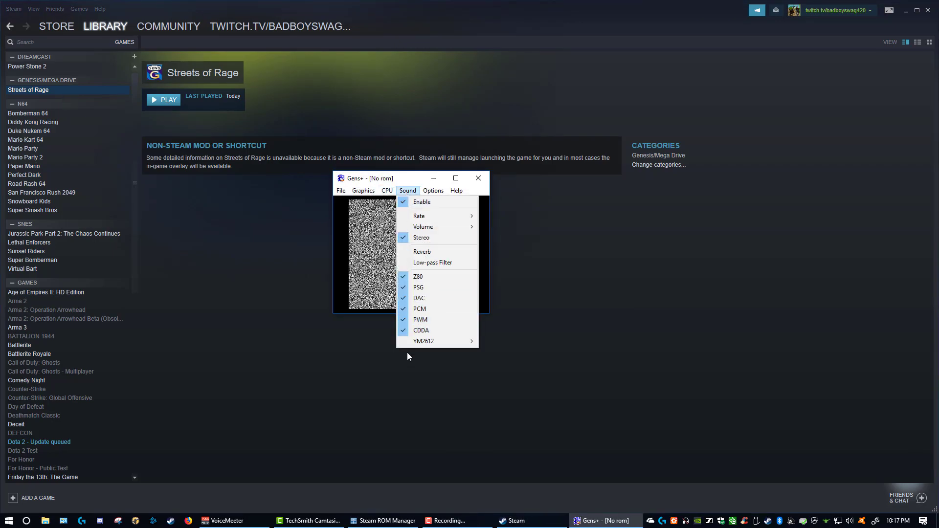
mouse_move(414, 345)
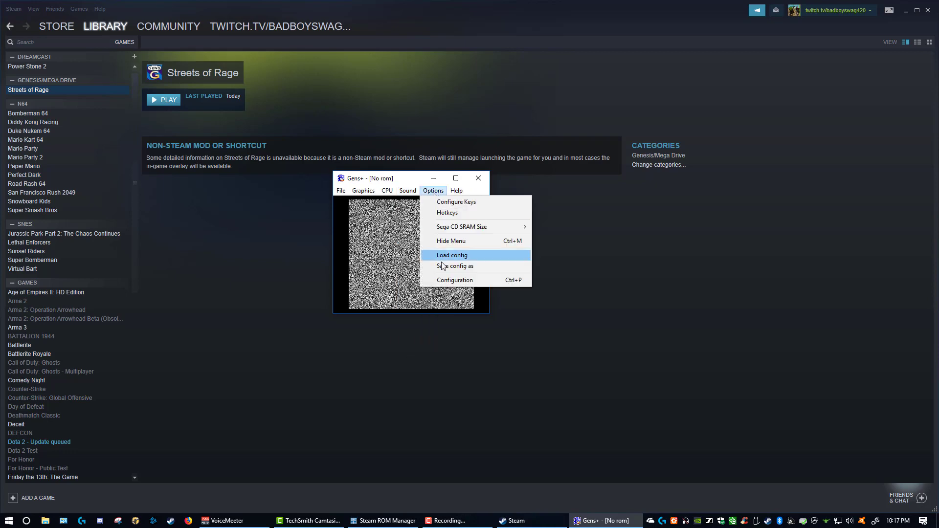
left_click(446, 280)
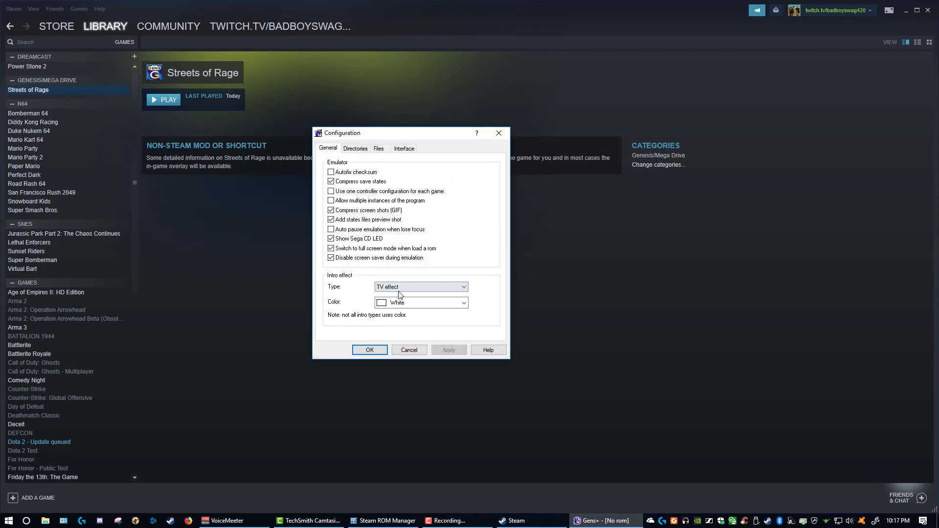
left_click(355, 149)
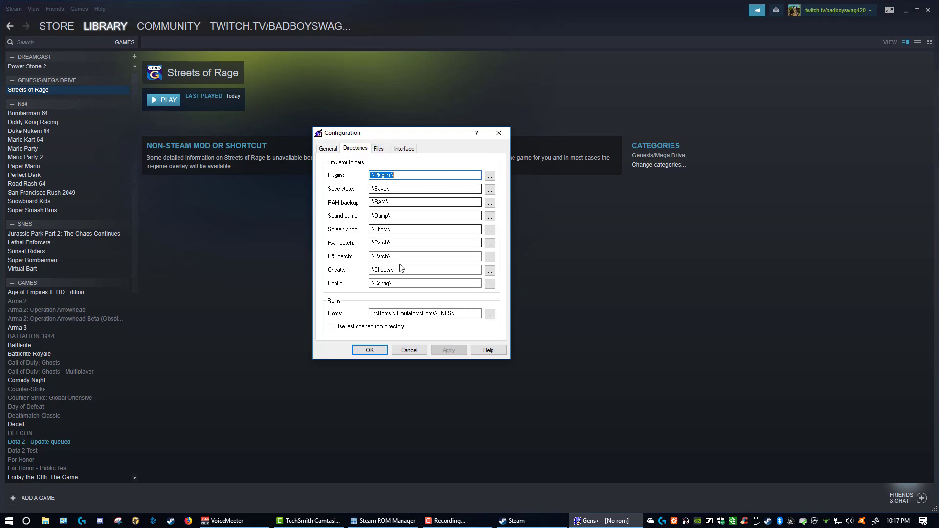
left_click(391, 326)
left_click(370, 351)
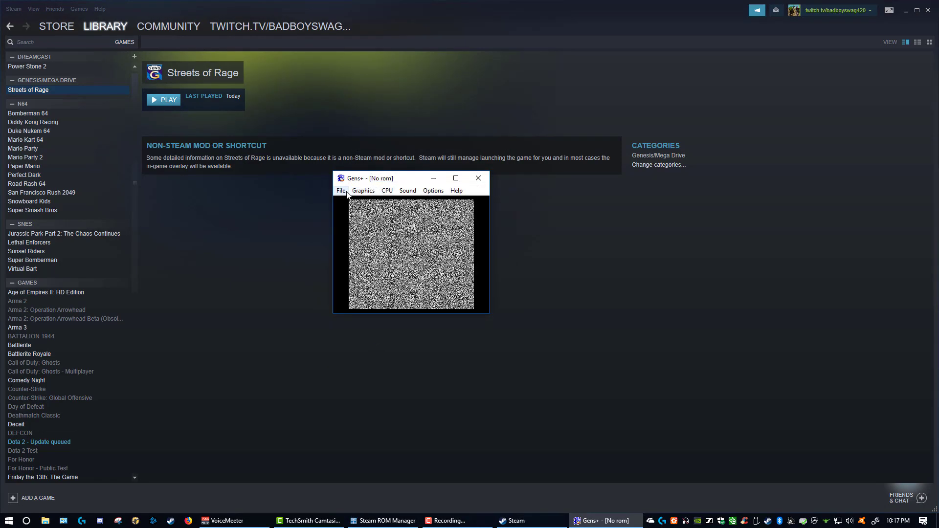
Step: Check which folder the Gens+ ROM open dialog starts in, and close the dialog without loading a ROM
key("ctrl+o")
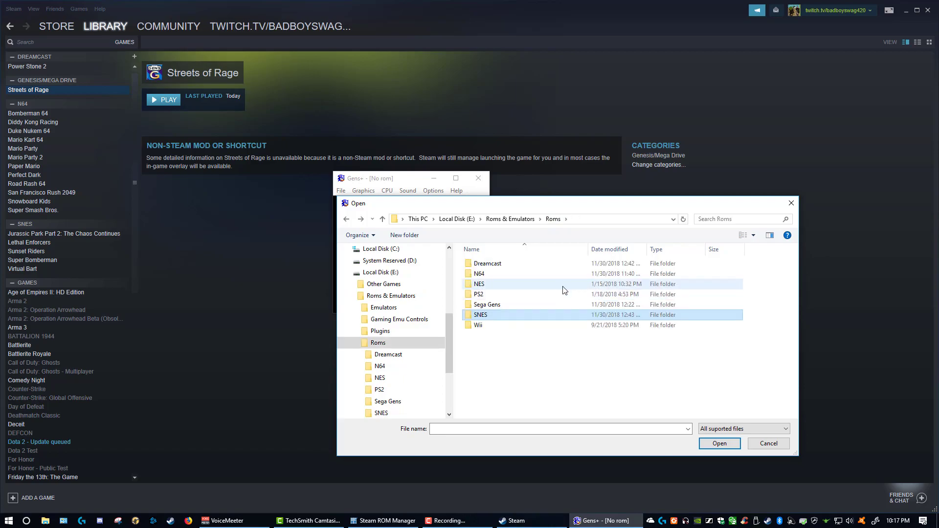
left_click(790, 203)
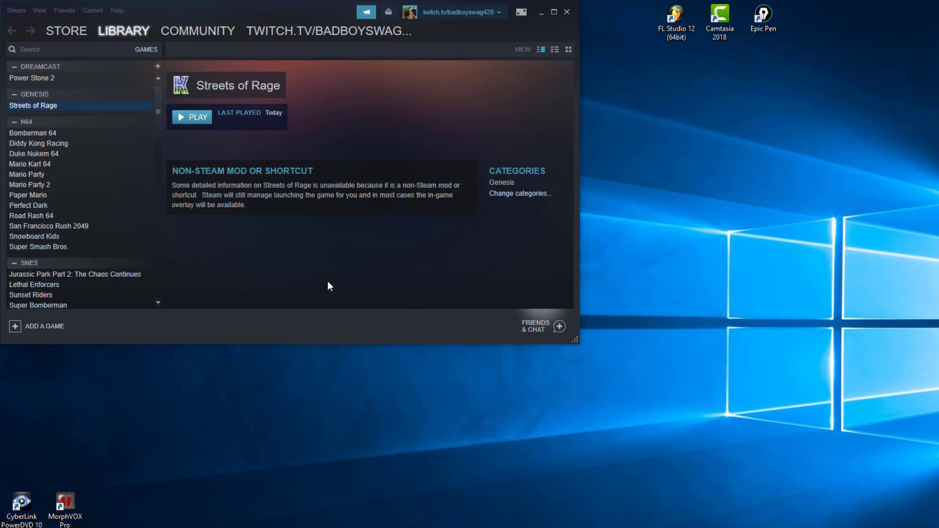
Step: Launch Streets of Rage from the Genesis category and load its Genesis ROM in Fusion
double_click(57, 107)
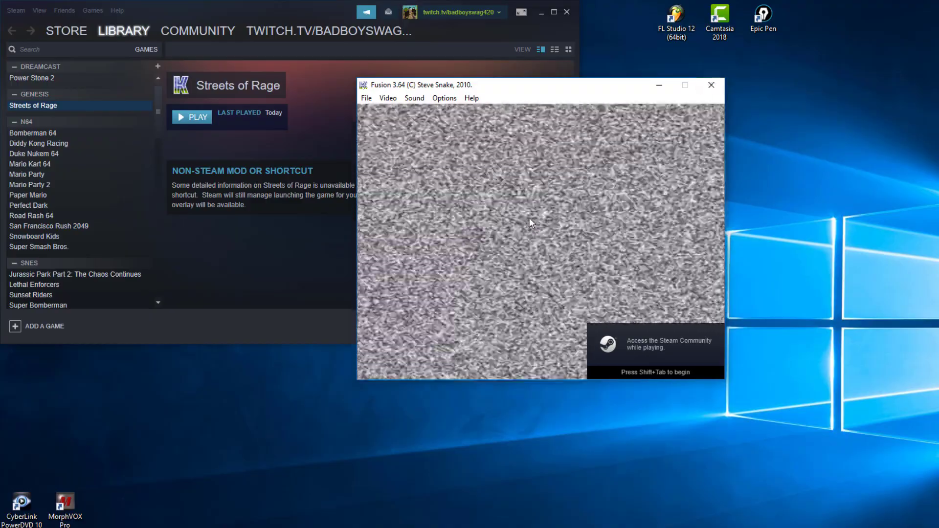
left_click(370, 98)
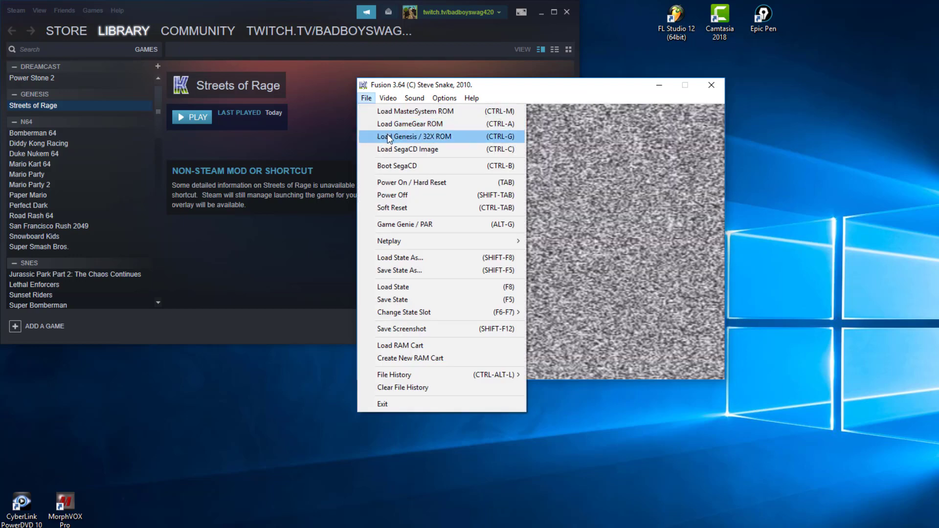
left_click(428, 136)
double_click(526, 191)
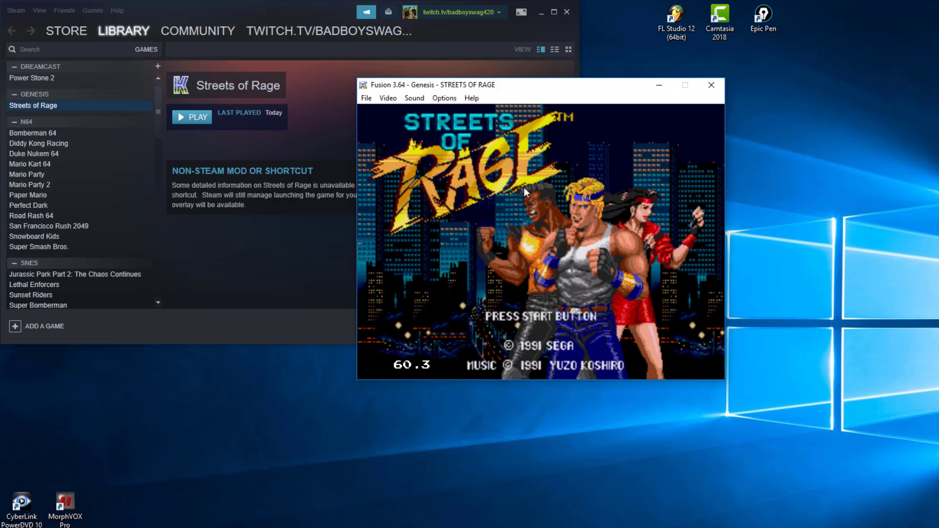
Step: Start a one-player game of Streets of Rage and choose Axel as the fighter
key("Return")
key("Return")
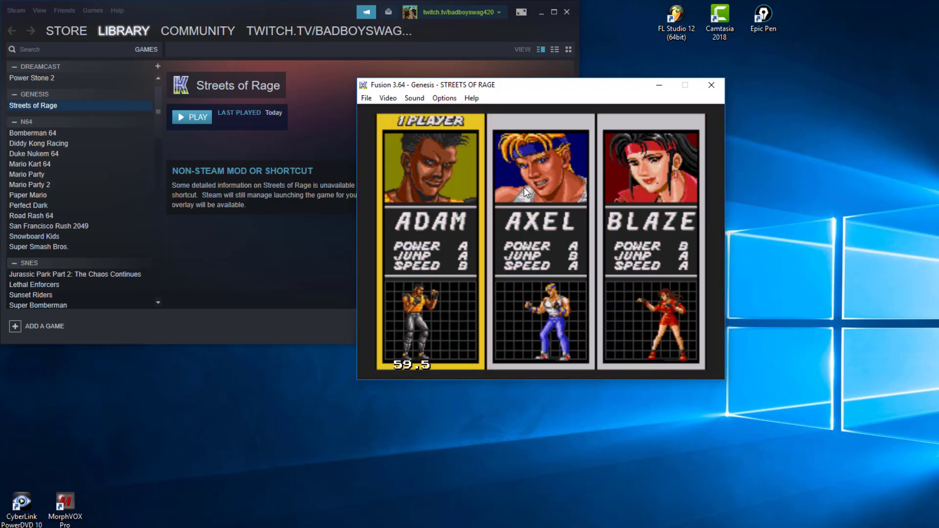
key("Right")
key("Return")
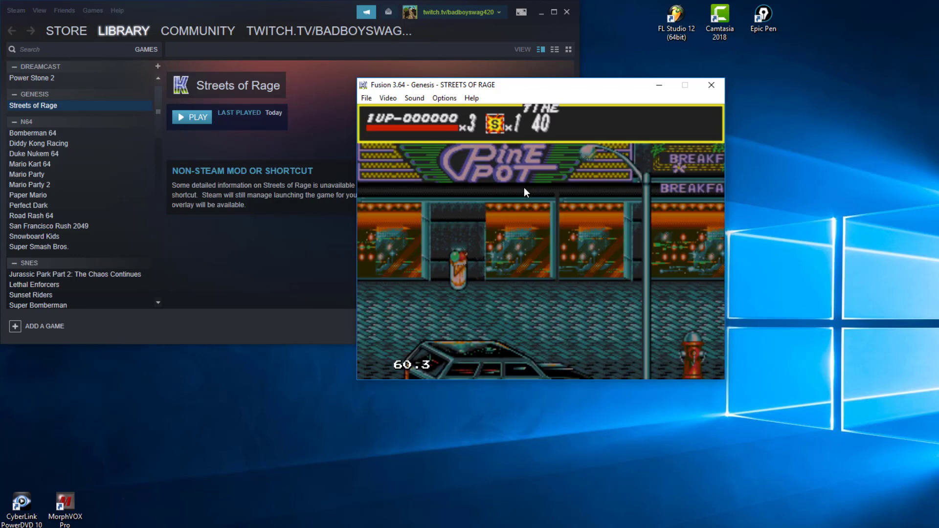
Step: Play the first stage as Axel, advancing along the street and fighting the enemies, and pause the game
key("Right")
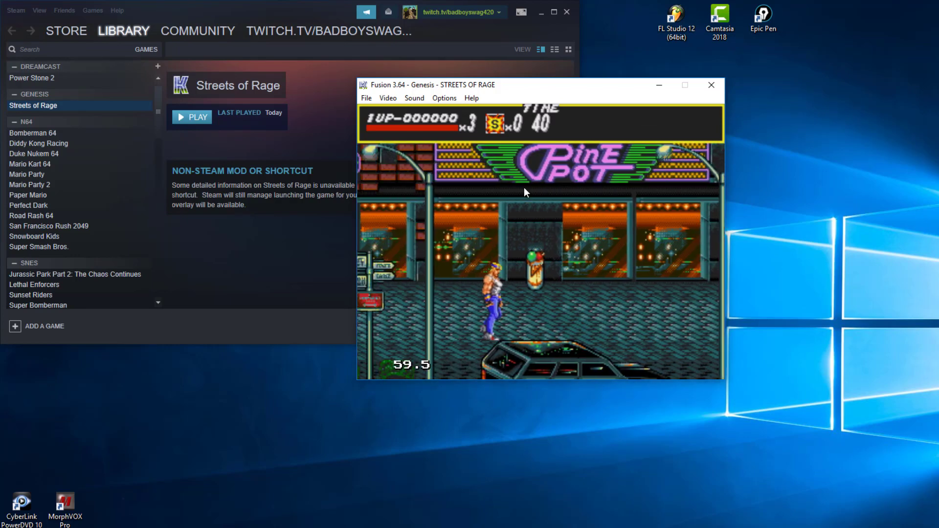
key("a")
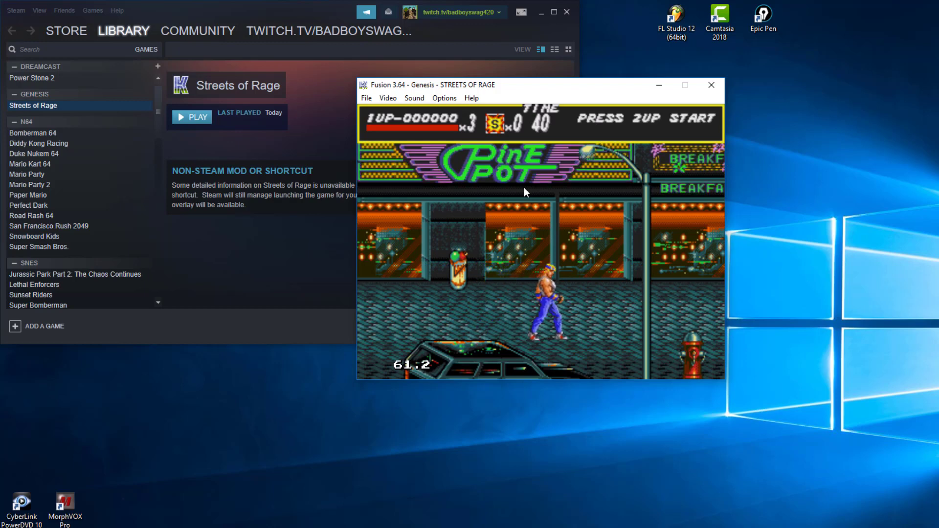
key("Right")
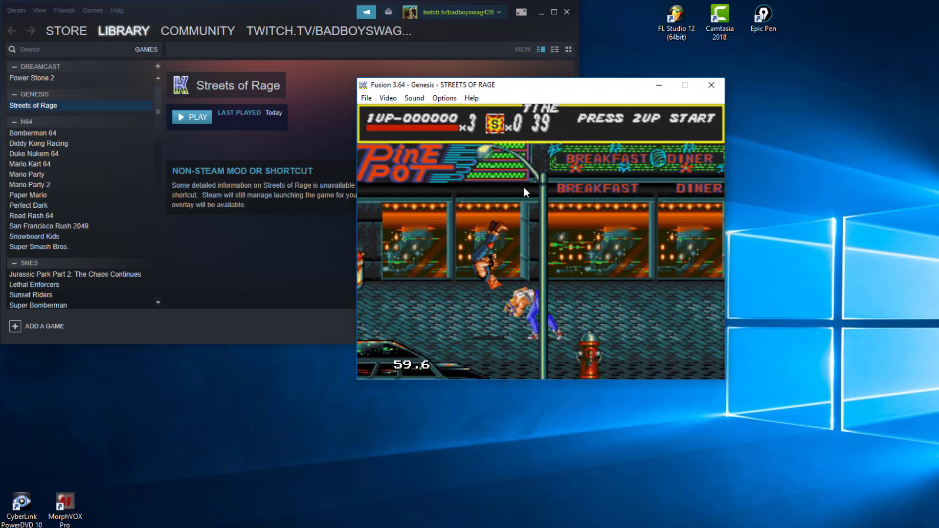
key("Right")
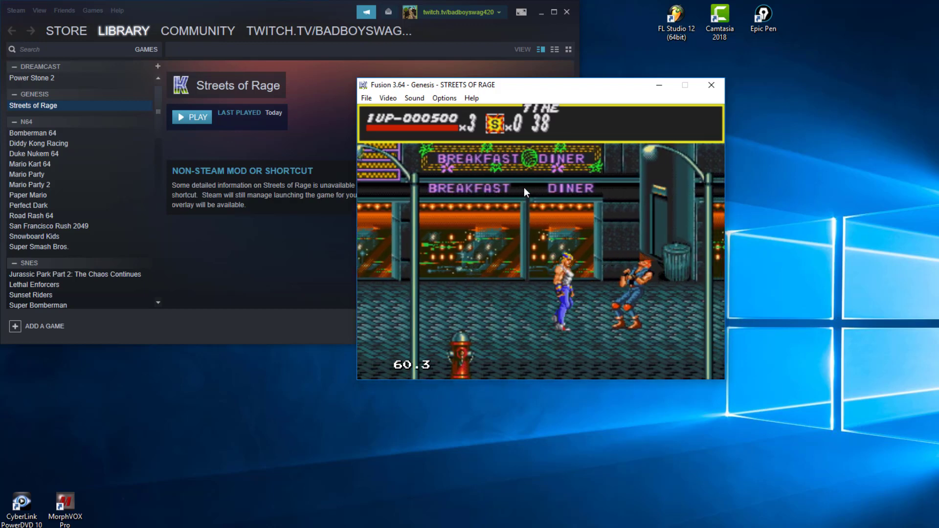
key("Right")
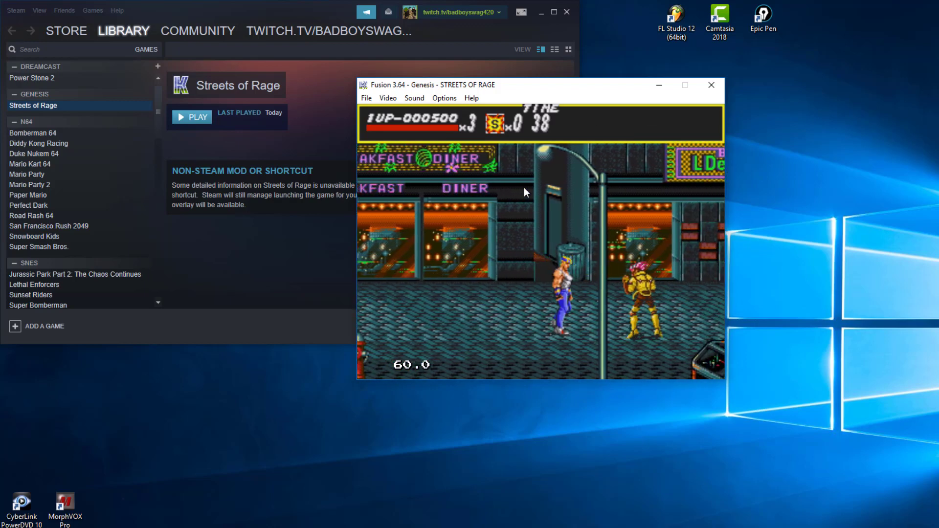
key("Right")
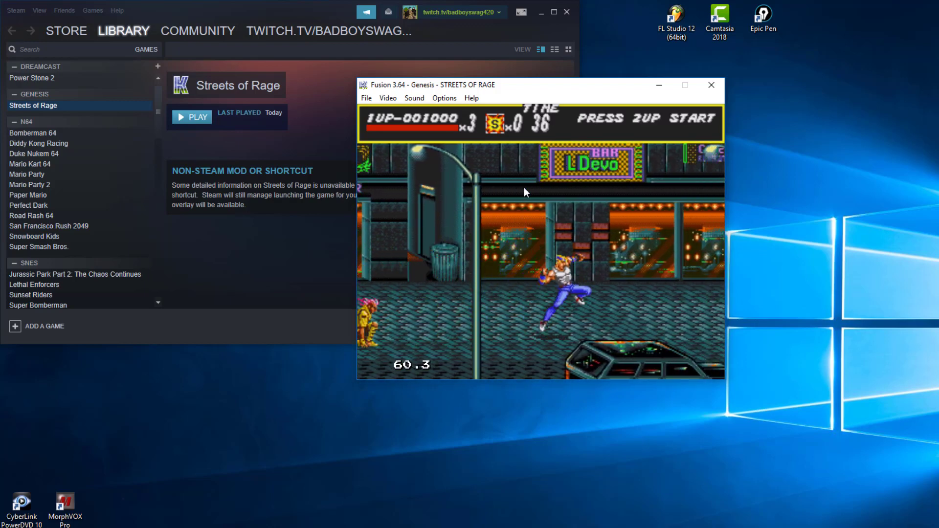
key("Left")
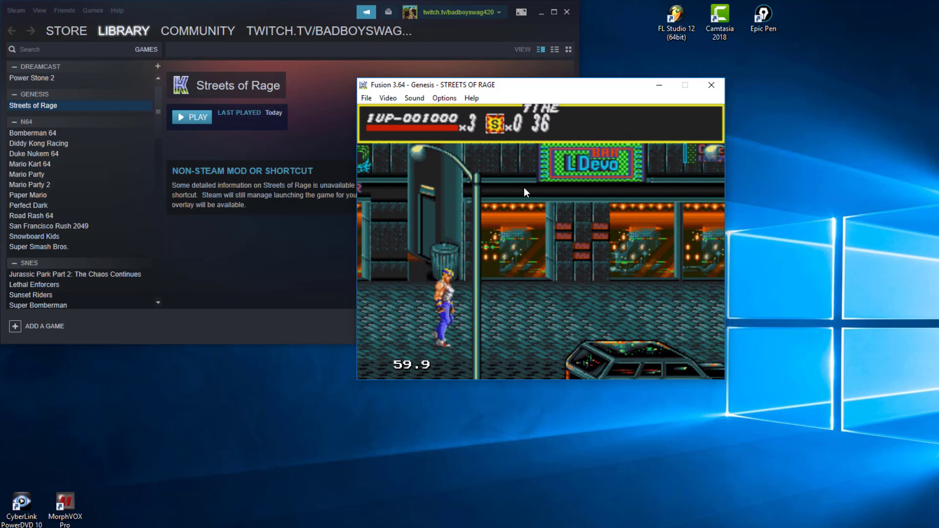
key("Right")
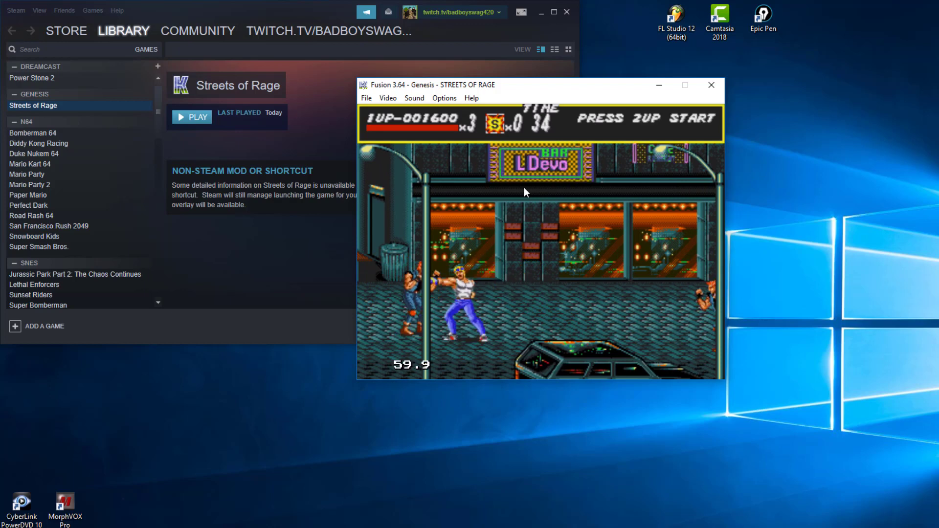
key("s")
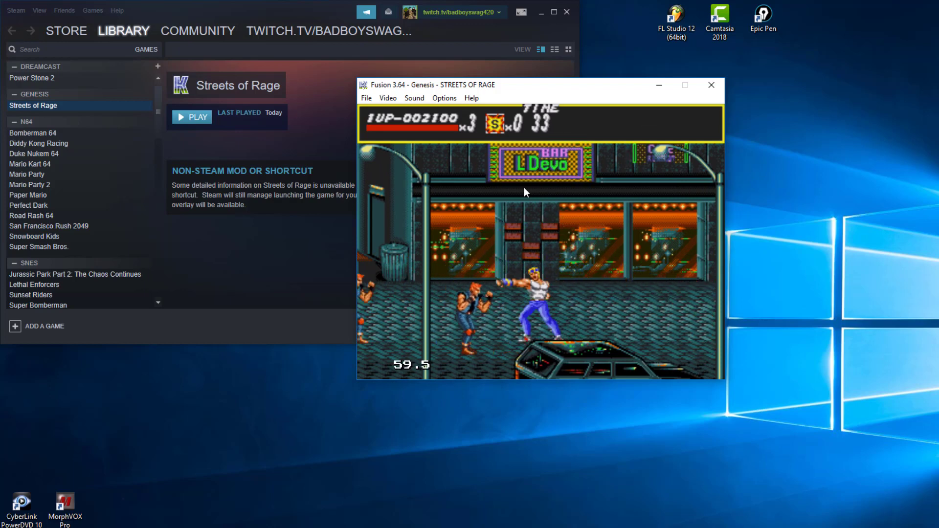
key("Left")
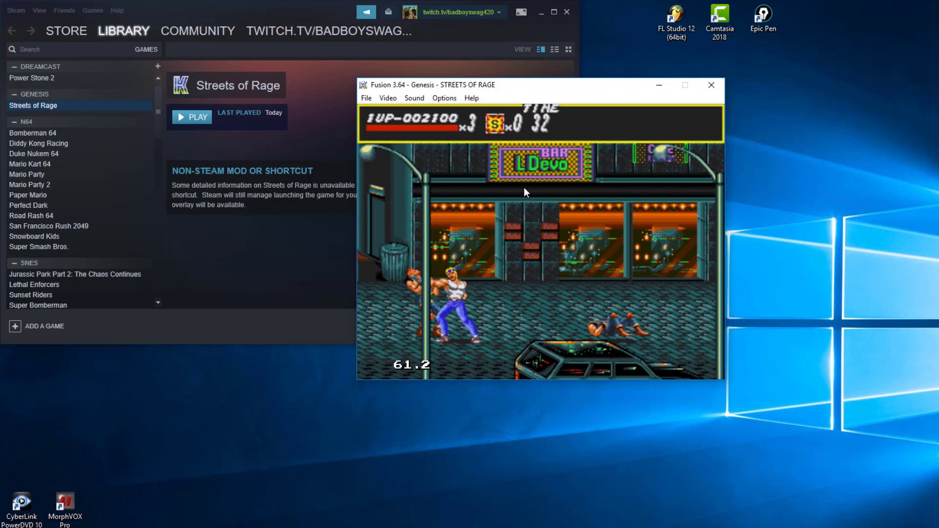
key("Right")
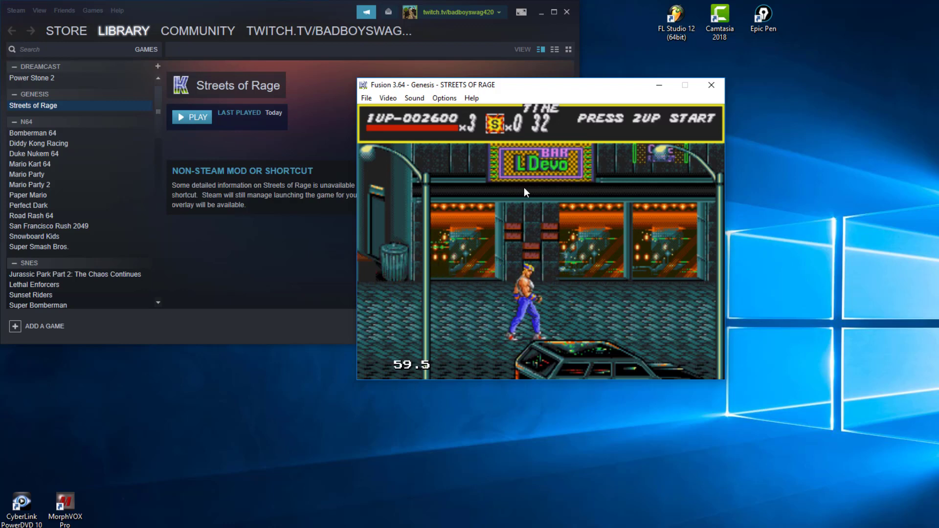
key("Right")
key("Left")
key("Right")
key("Right")
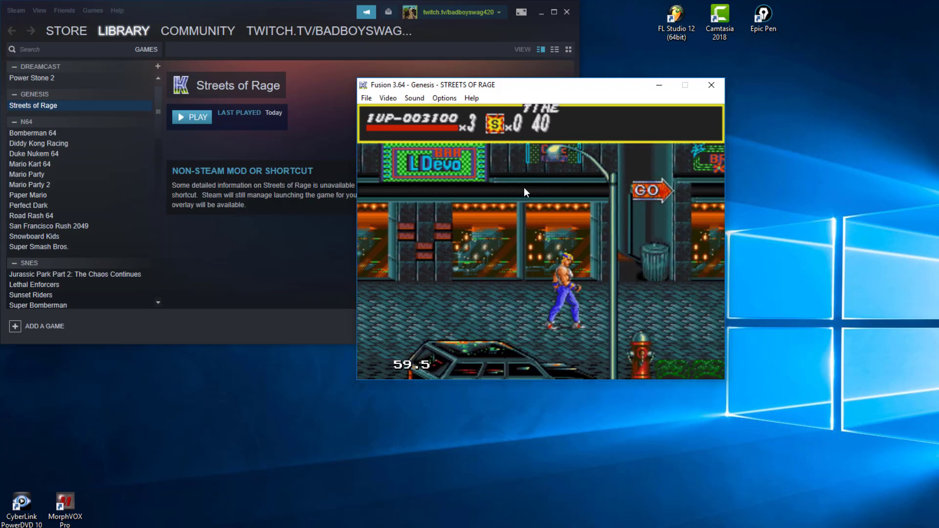
key("Right")
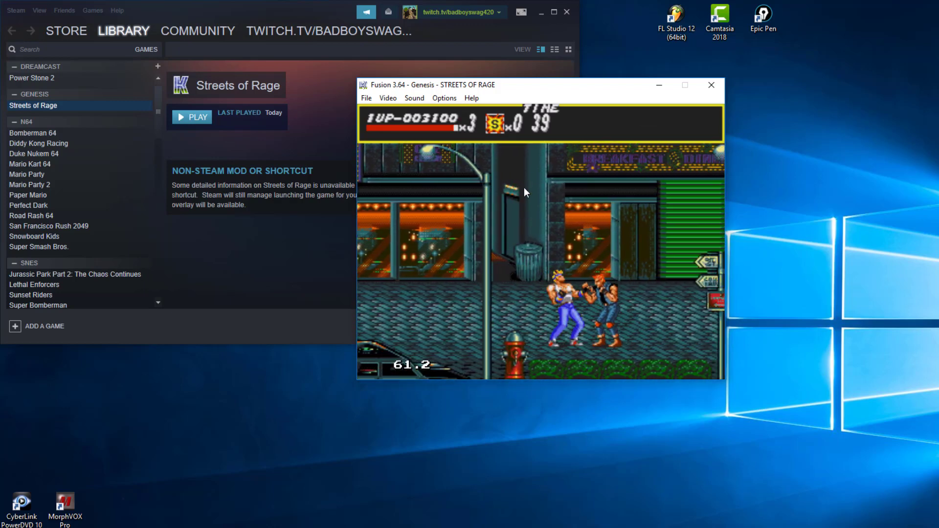
key("Right")
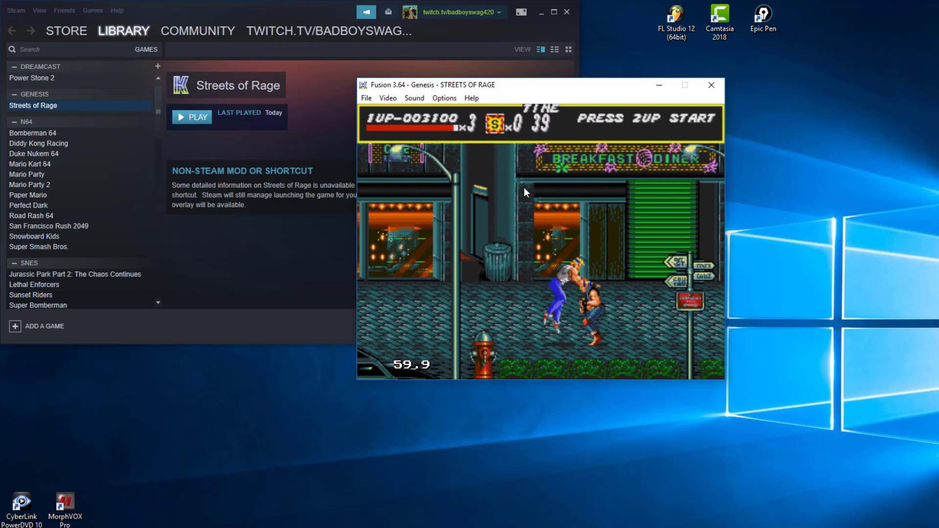
key("s")
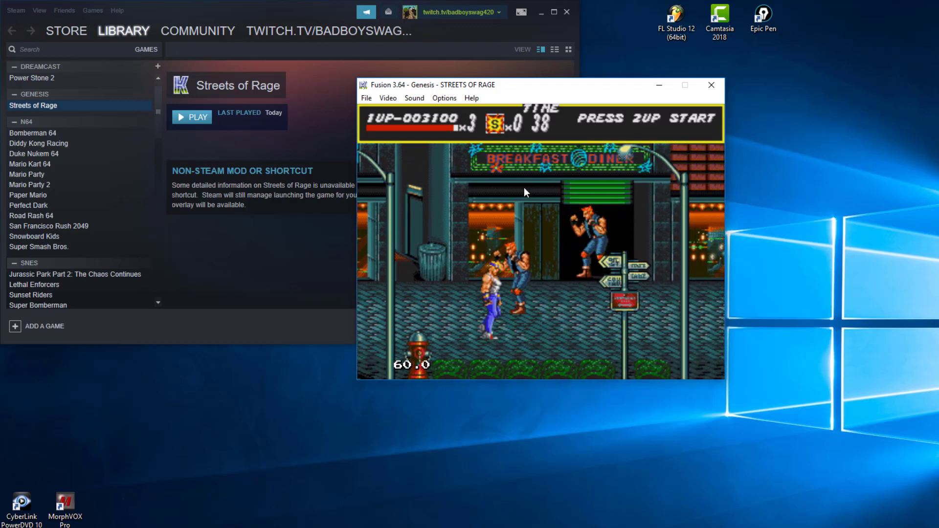
key("s")
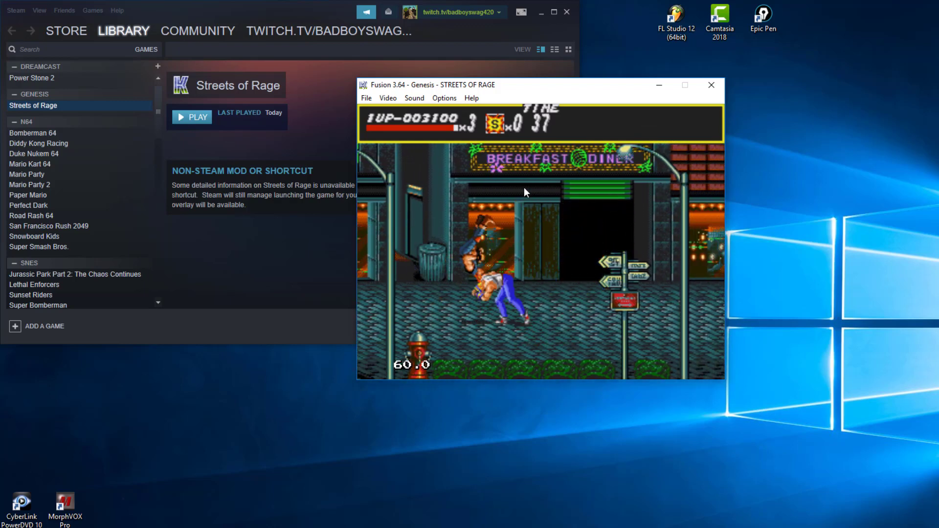
key("Return")
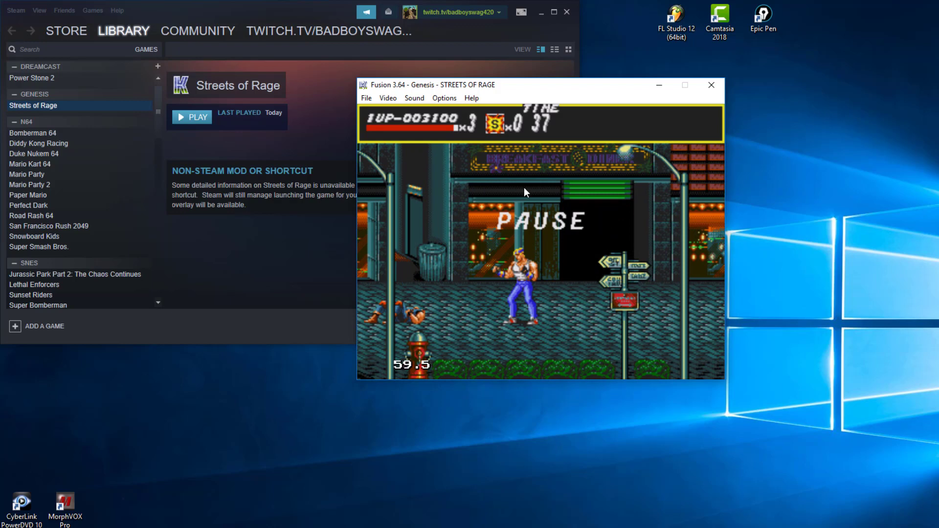